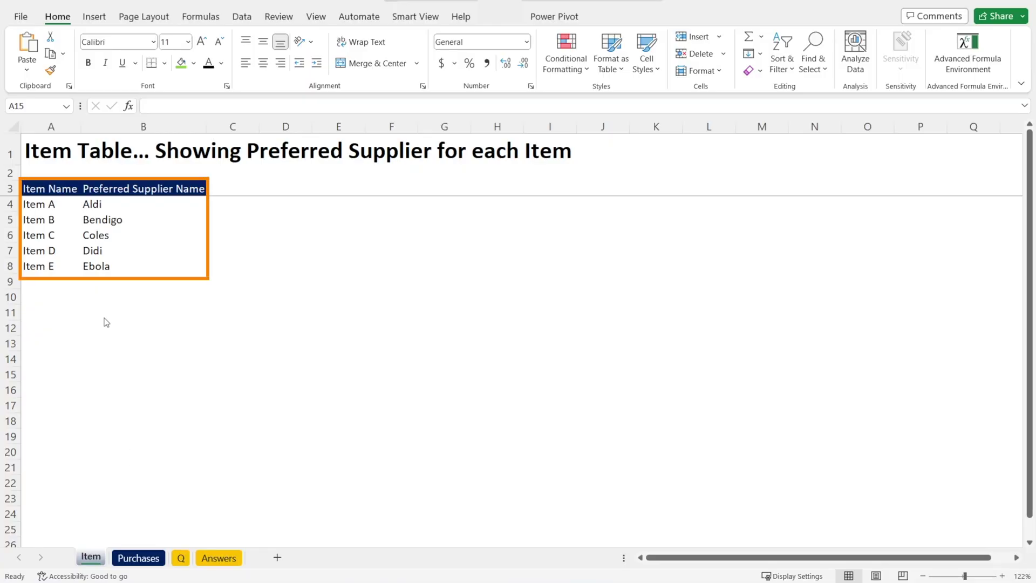
Step: In Excel, switch to the Purchases sheet, then to the Q sheet
{"action": "left_click", "coordinate": [139, 558]}
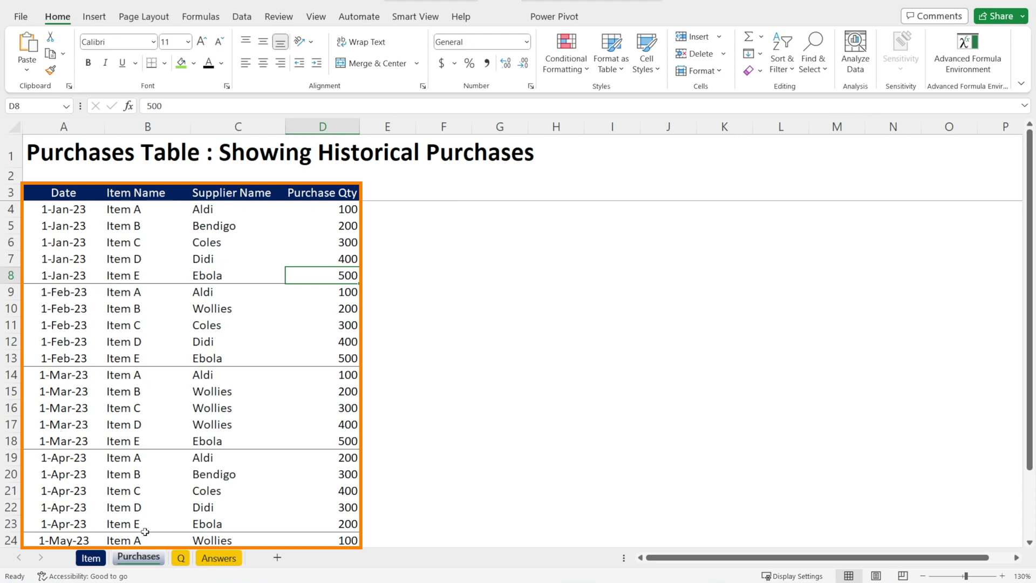
{"action": "left_click", "coordinate": [178, 560]}
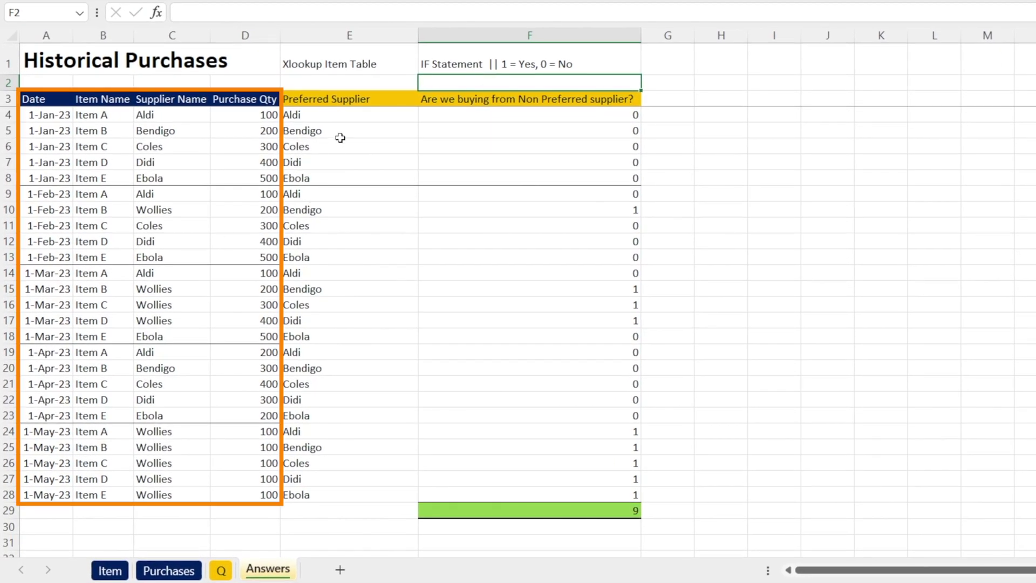
{"action": "left_click_drag", "start_coordinate": [340, 143], "coordinate": [340, 131]}
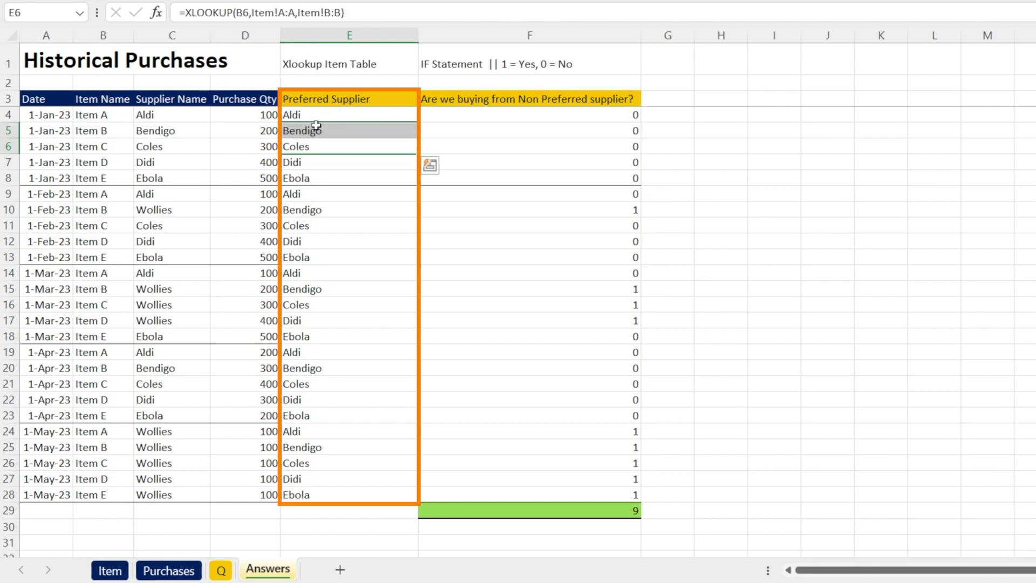
{"action": "left_click", "coordinate": [495, 131]}
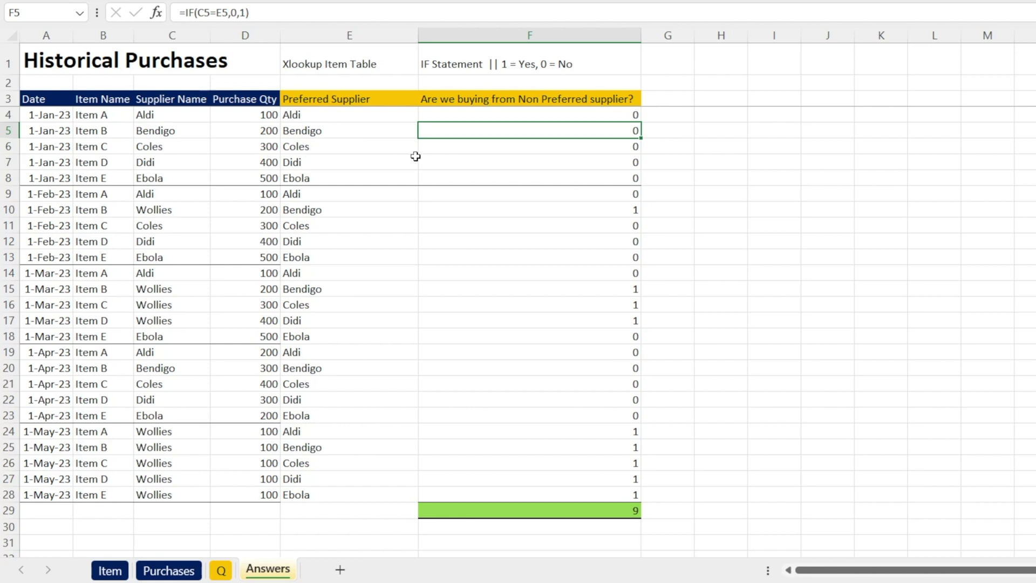
{"action": "key", "text": "F2"}
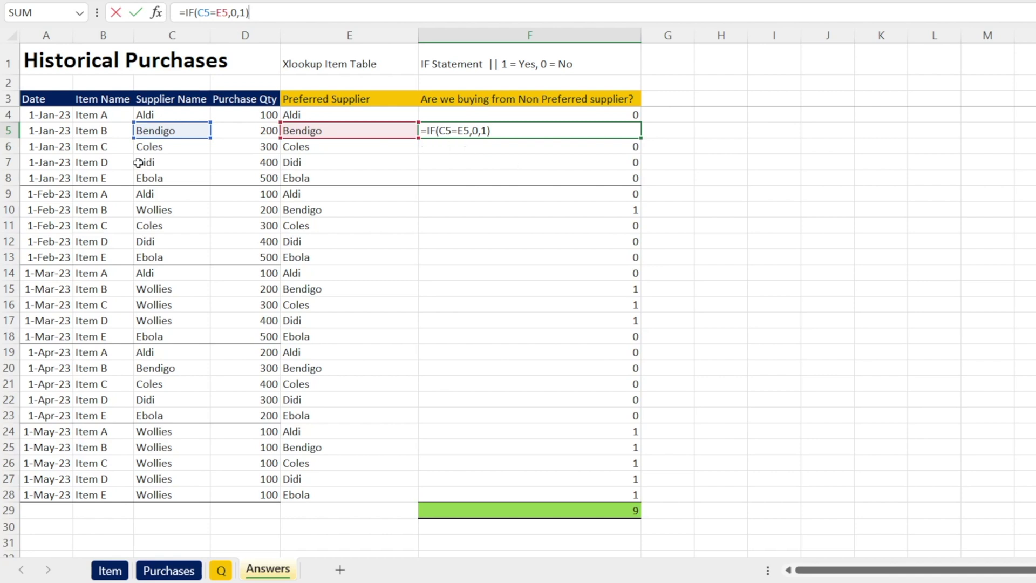
{"action": "key", "text": "Escape"}
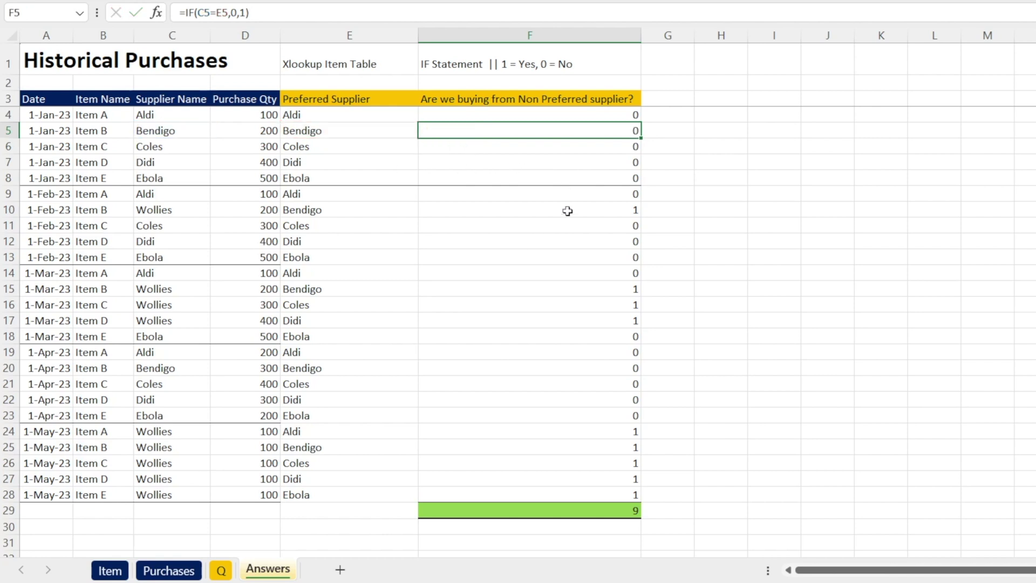
{"action": "left_click", "coordinate": [567, 210]}
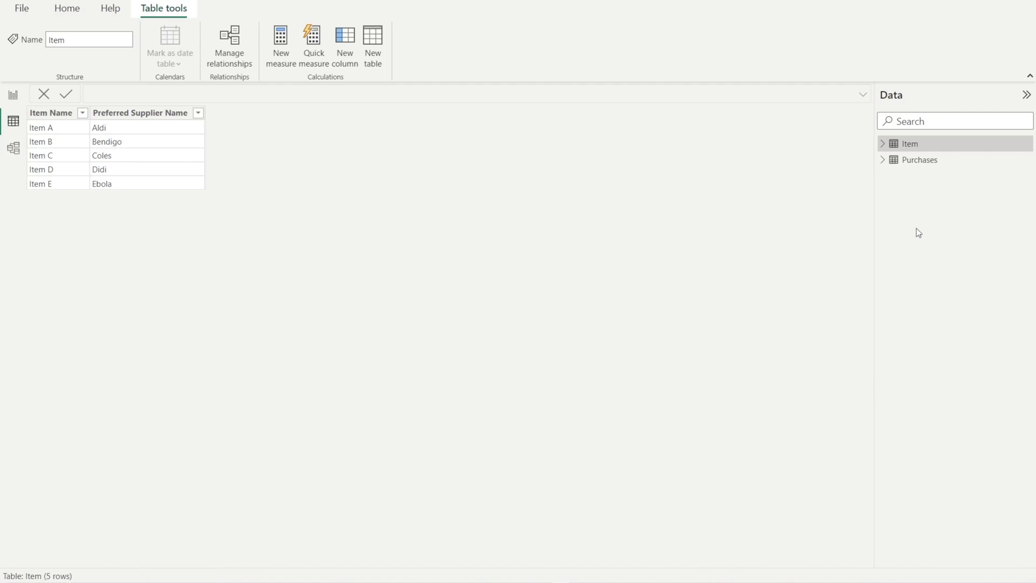
Step: Compare the Purchases and Item table data, then switch to the Model view diagram
{"action": "left_click", "coordinate": [921, 162]}
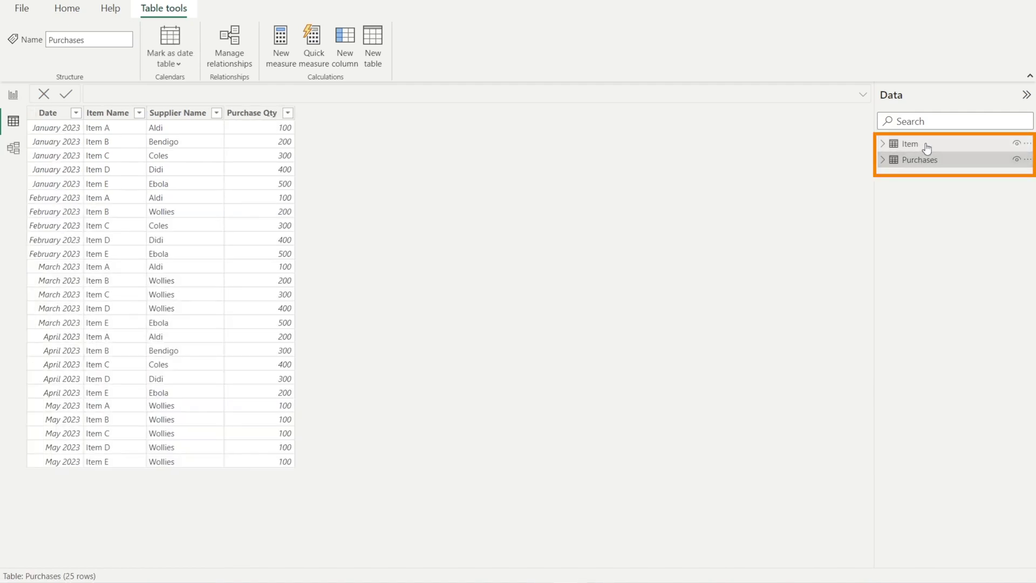
{"action": "left_click", "coordinate": [924, 146]}
{"action": "left_click", "coordinate": [920, 161]}
{"action": "left_click", "coordinate": [921, 145]}
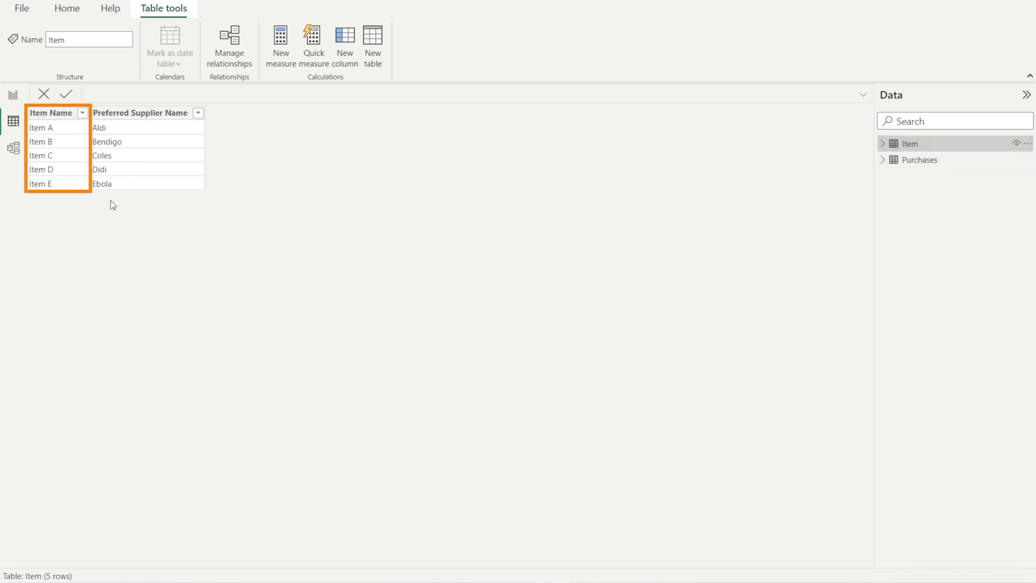
{"action": "left_click", "coordinate": [918, 161]}
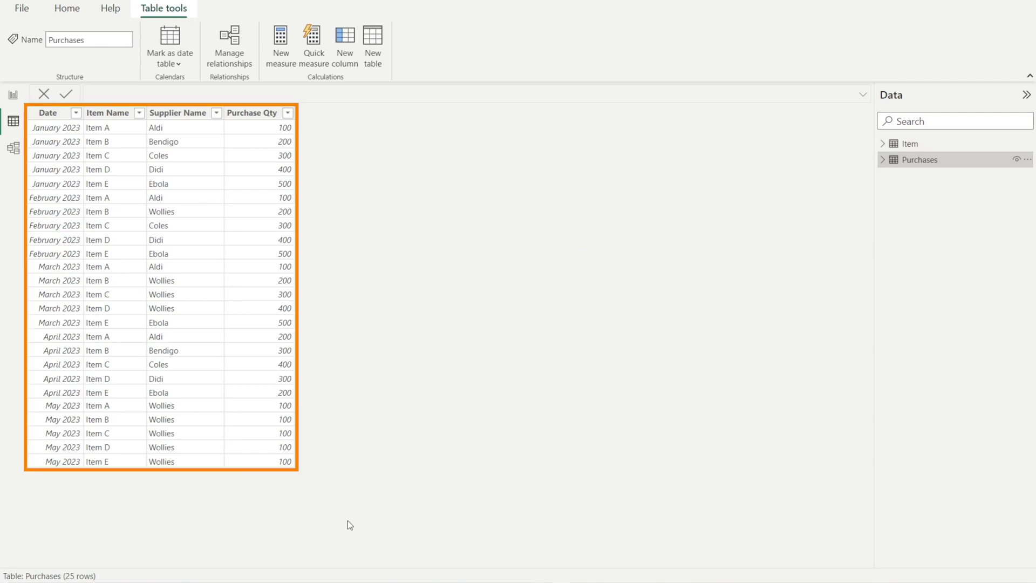
{"action": "left_click", "coordinate": [13, 148]}
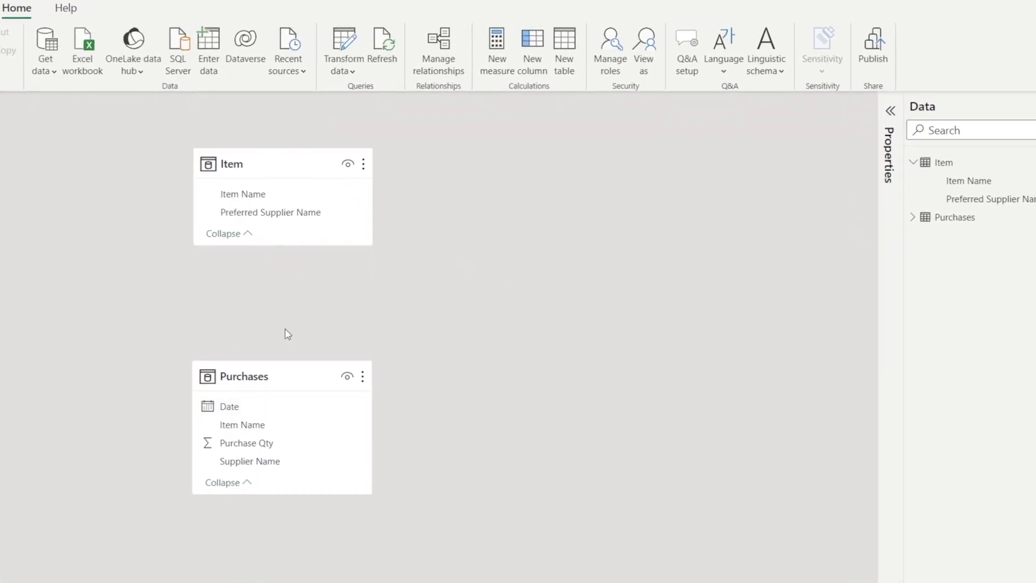
Step: Relate Item[Item Name] to Purchases[Item Name] in the model diagram
{"action": "left_click", "coordinate": [280, 201]}
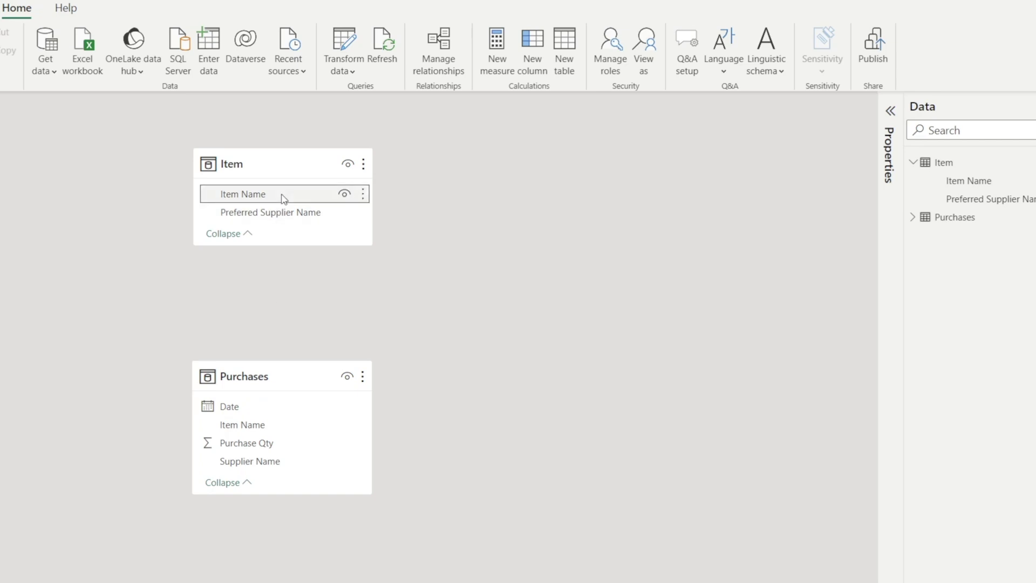
{"action": "left_click_drag", "start_coordinate": [283, 199], "coordinate": [267, 429]}
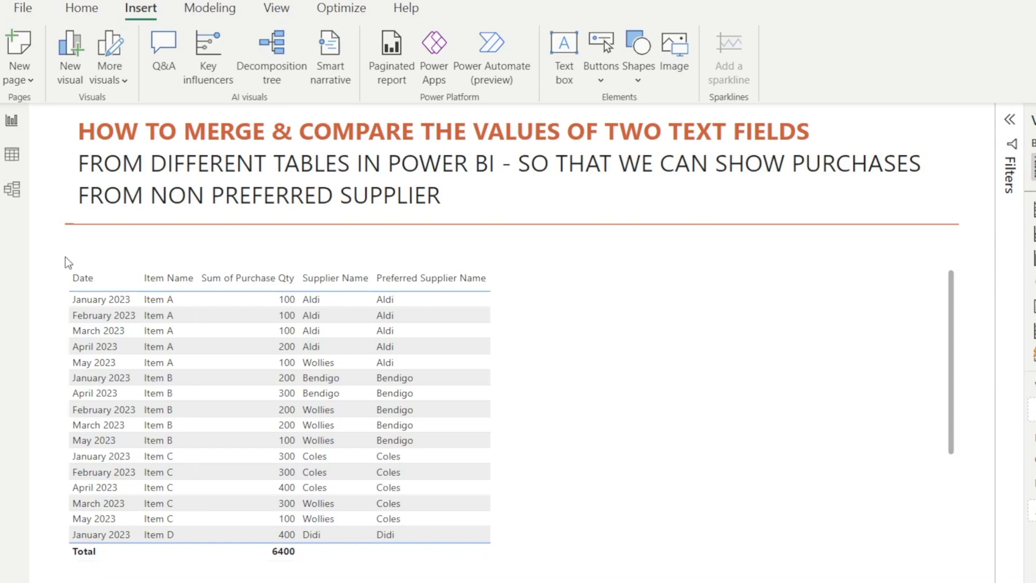
Step: Select the Item table in the Data pane to hold the new measure
{"action": "left_click", "coordinate": [12, 156]}
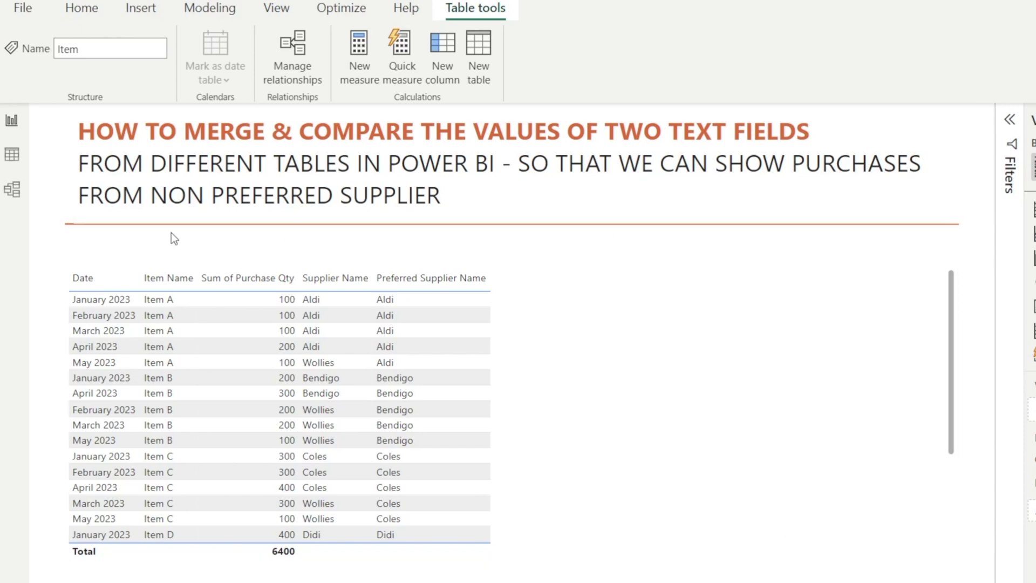
Step: Create measure Non PS Int = IF(MIN('Item'[Preferred Supplier Name]) <> MIN(Purchases[Supplier Name]),1,0)
{"action": "left_click", "coordinate": [350, 45]}
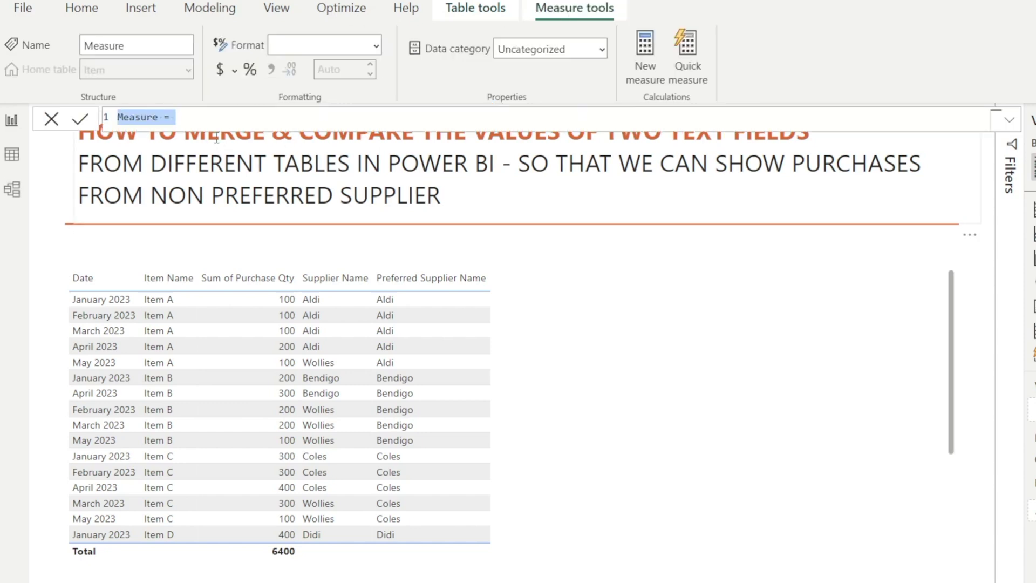
{"action": "type", "text": "Non PS Int = IF(Min('Item'[Preferred Supplier Name]) <> Min(Purchases[Supplier Name]), 1, 0)"}
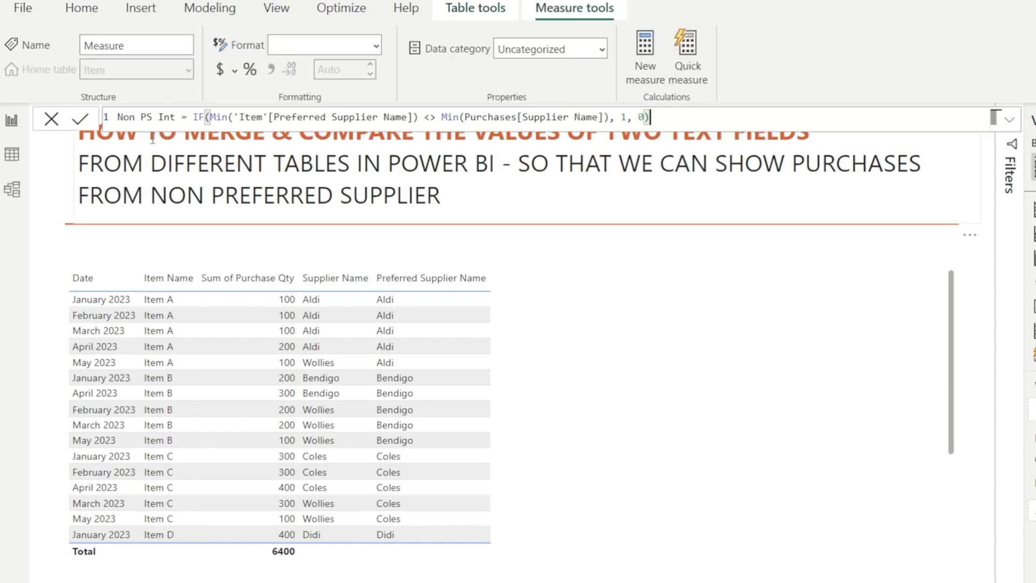
{"action": "left_click", "coordinate": [203, 118]}
{"action": "key", "text": "Left"}
{"action": "left_click_drag", "start_coordinate": [423, 118], "coordinate": [437, 117]}
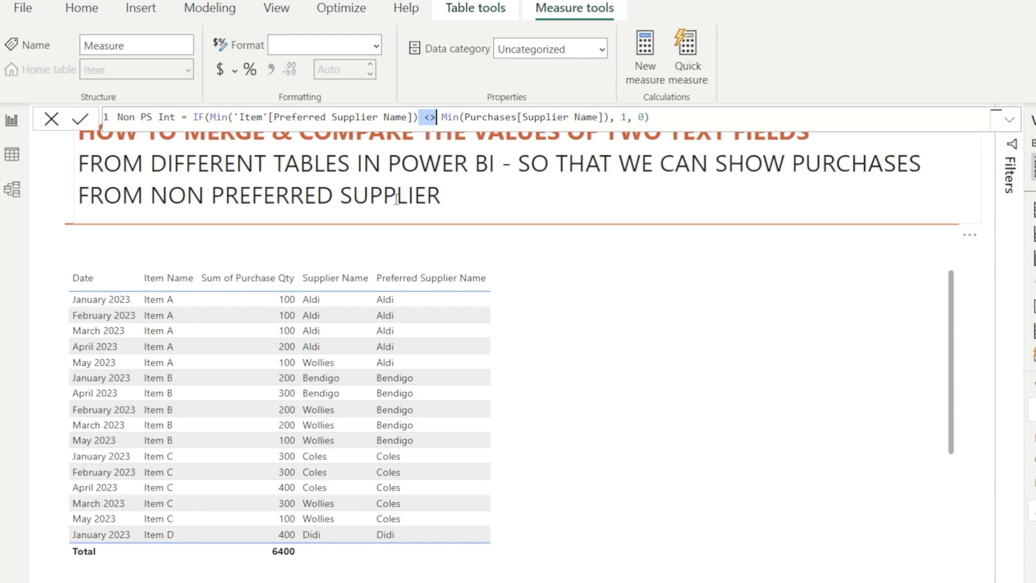
{"action": "left_click", "coordinate": [441, 121]}
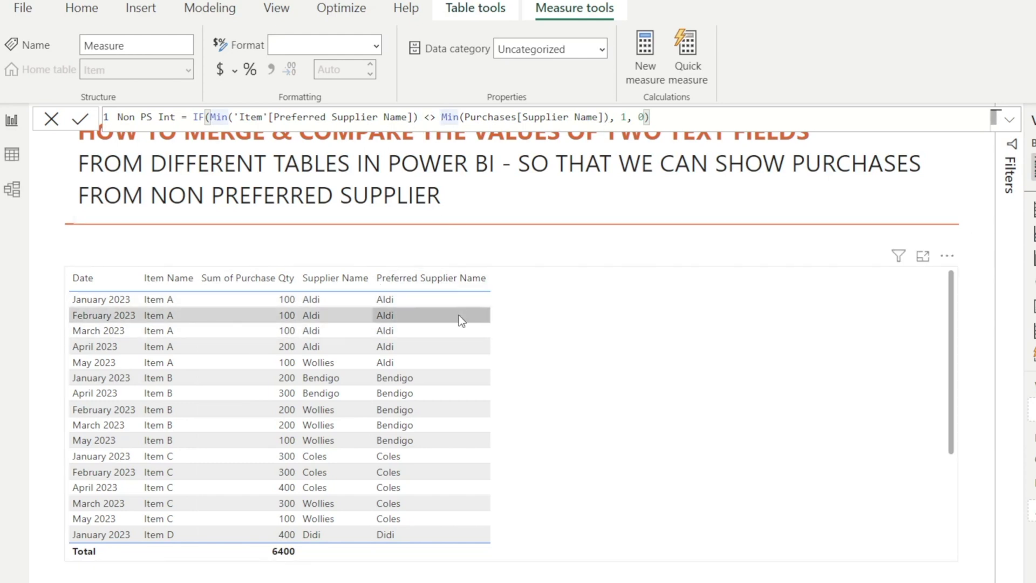
{"action": "left_click", "coordinate": [627, 118]}
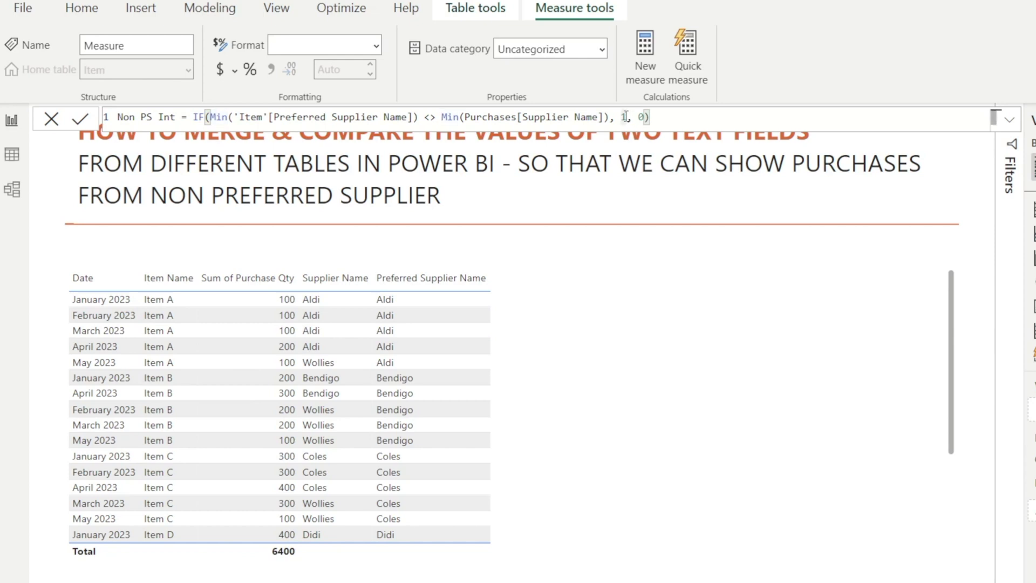
{"action": "double_click", "coordinate": [626, 117]}
{"action": "left_click", "coordinate": [648, 118]}
{"action": "left_click", "coordinate": [83, 120]}
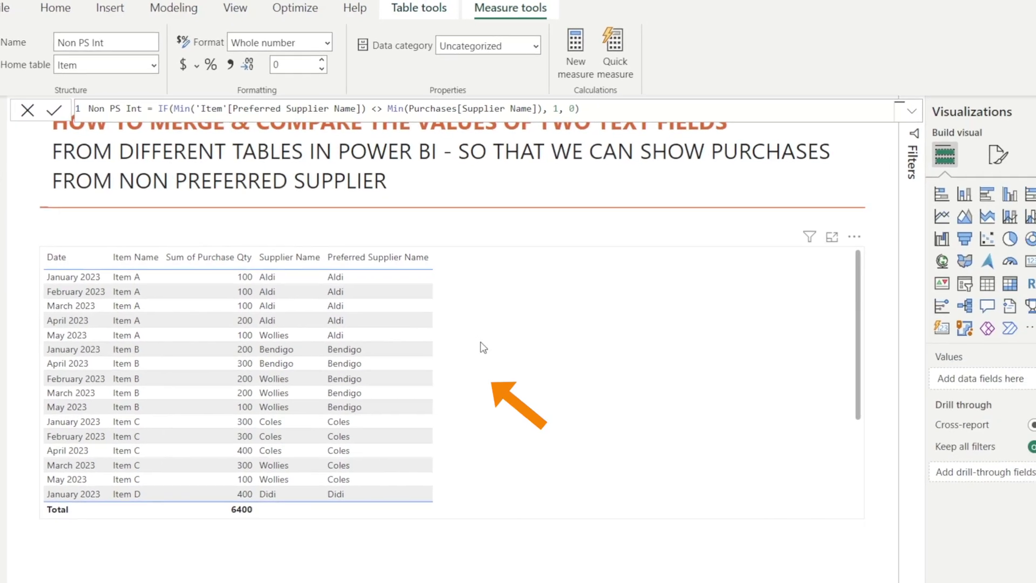
Step: Add the Non PS Int measure as a column of the purchases table visual
{"action": "left_click", "coordinate": [480, 348]}
{"action": "left_click_drag", "start_coordinate": [984, 184], "coordinate": [892, 414]}
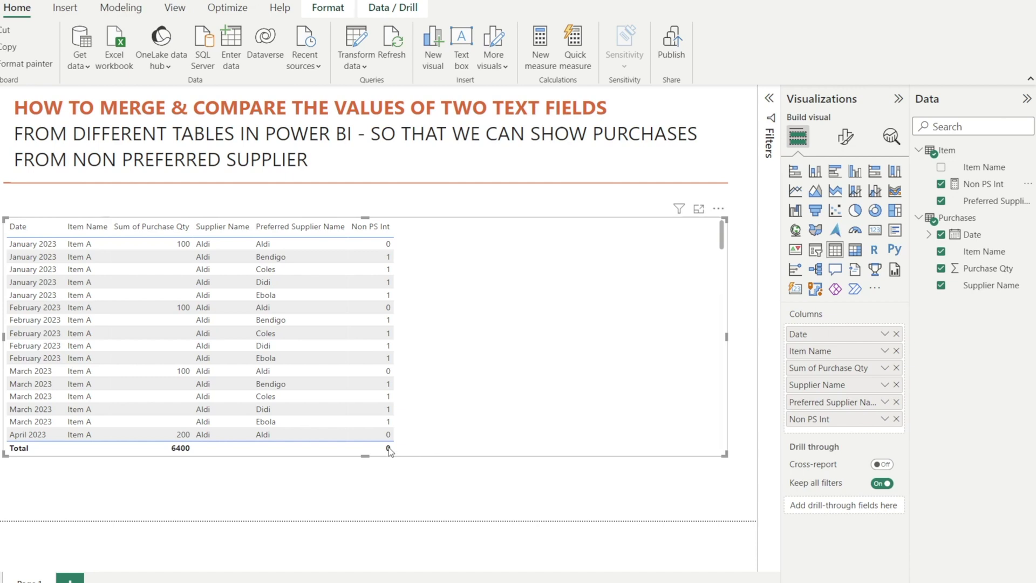
{"action": "left_click", "coordinate": [976, 192]}
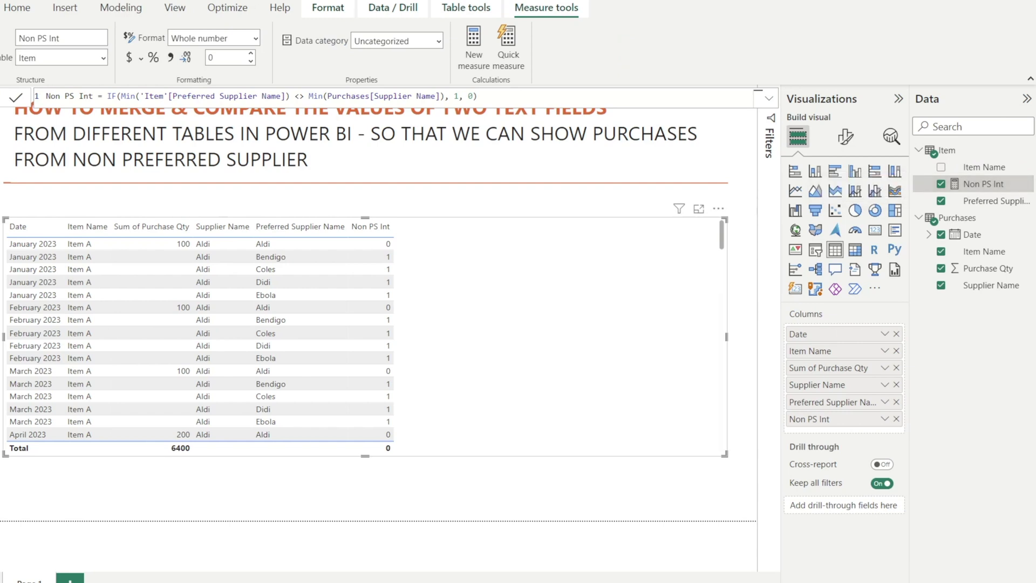
Step: Create the Non PS measure as SUMX(Purchases, [Non PS Int]) and review both formulas
{"action": "left_click", "coordinate": [473, 44]}
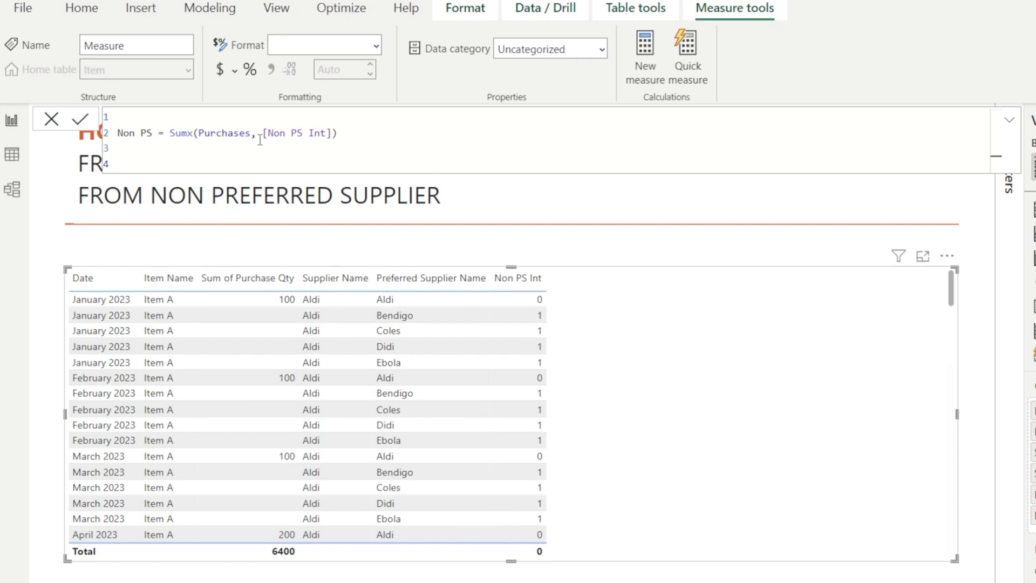
{"action": "left_click", "coordinate": [332, 134]}
{"action": "left_click", "coordinate": [79, 123]}
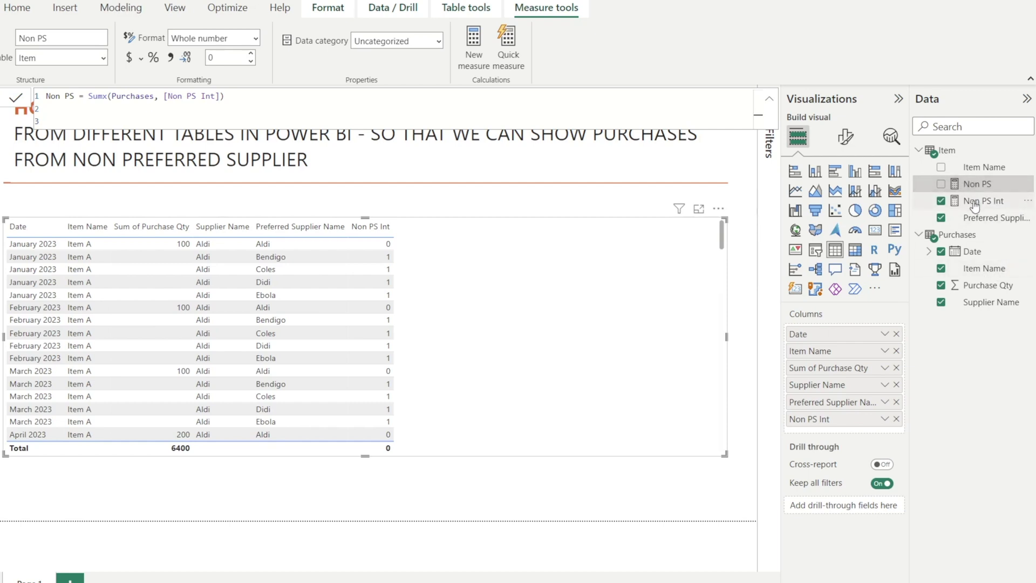
{"action": "left_click", "coordinate": [974, 203]}
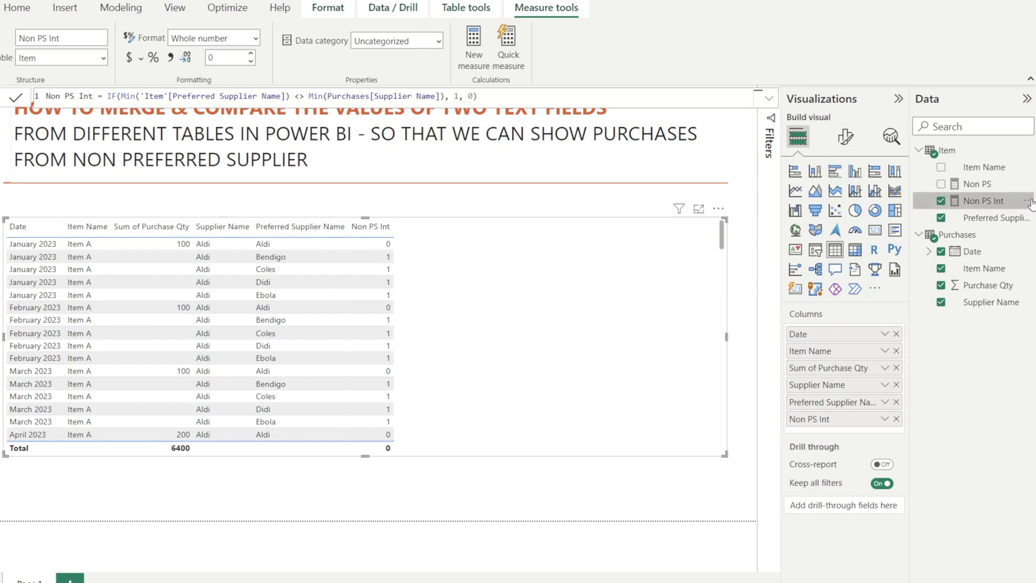
{"action": "left_click", "coordinate": [975, 187]}
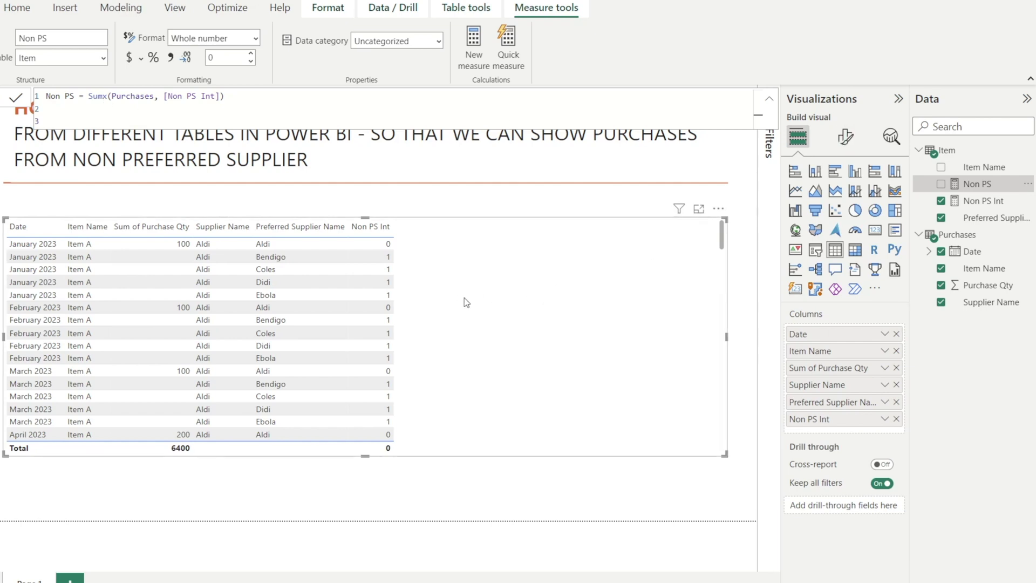
Step: Swap the table's Non PS Int column for the Non PS measure, which totals 9
{"action": "left_click", "coordinate": [896, 420]}
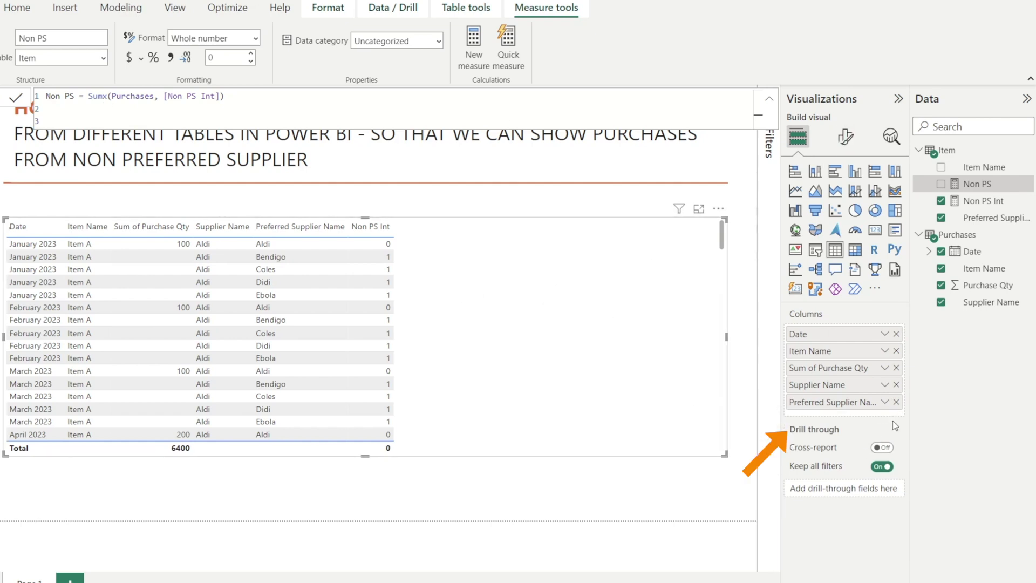
{"action": "left_click_drag", "start_coordinate": [989, 190], "coordinate": [873, 420]}
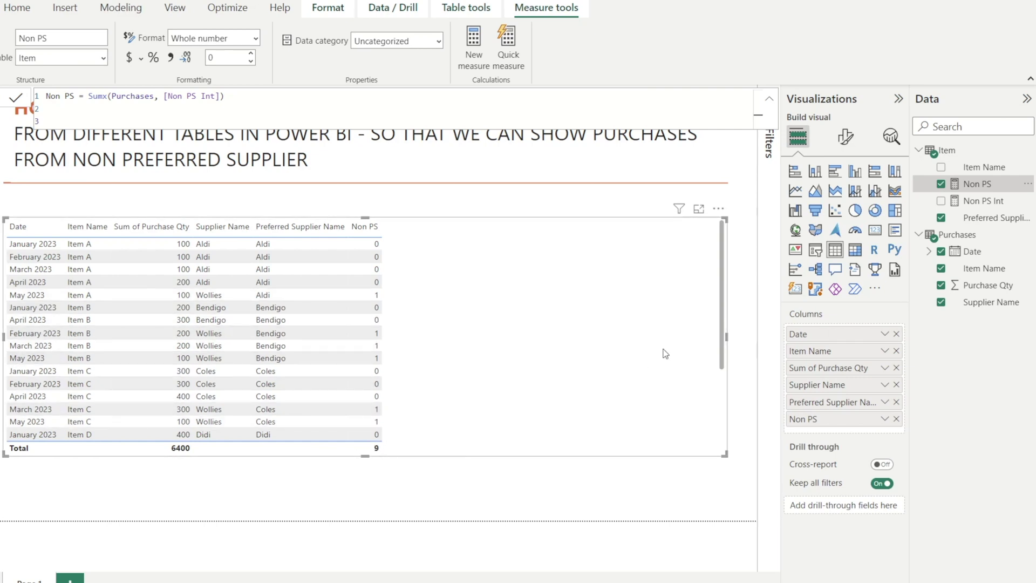
{"action": "left_click_drag", "start_coordinate": [726, 321], "coordinate": [724, 398]}
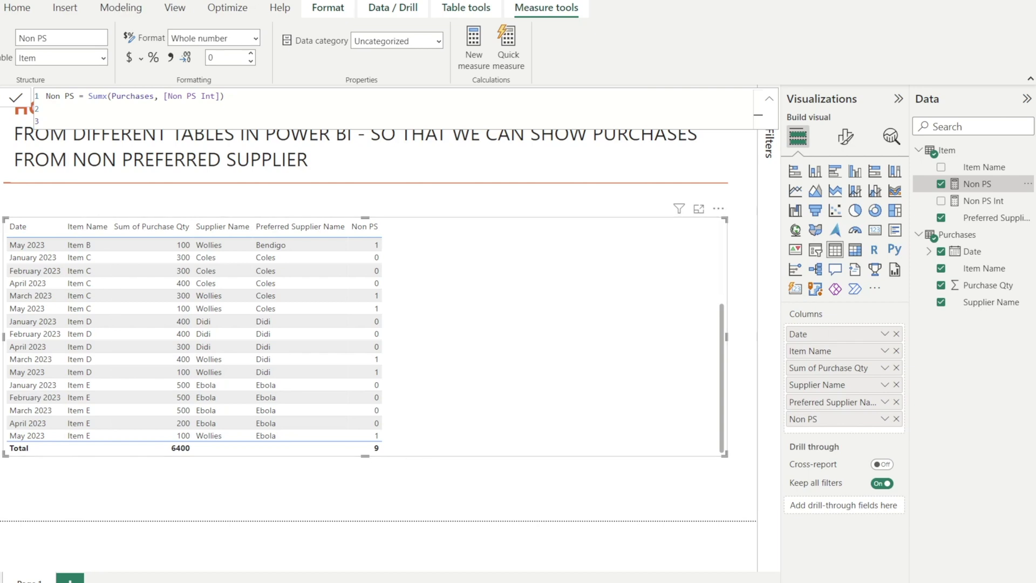
Step: Create a PS Int measure by copying the Non PS Int formula with = instead of <>
{"action": "left_click", "coordinate": [984, 200]}
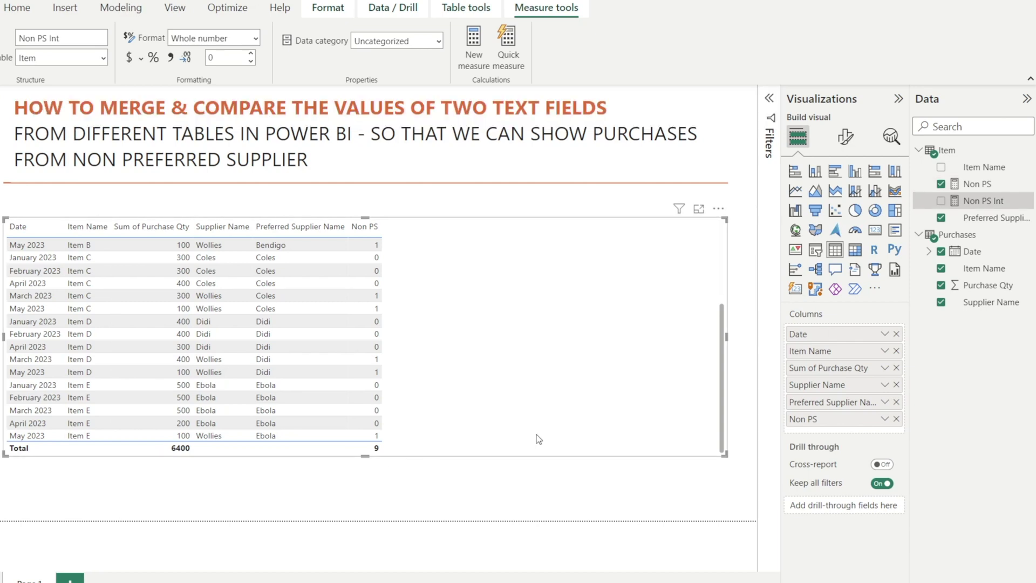
{"action": "left_click", "coordinate": [472, 43]}
{"action": "type", "text": "Non PS Int = IF(Min('Item'[Preferred Supplier Name]) <> Min(Purchases[Supplier Name]), 1, 0)"}
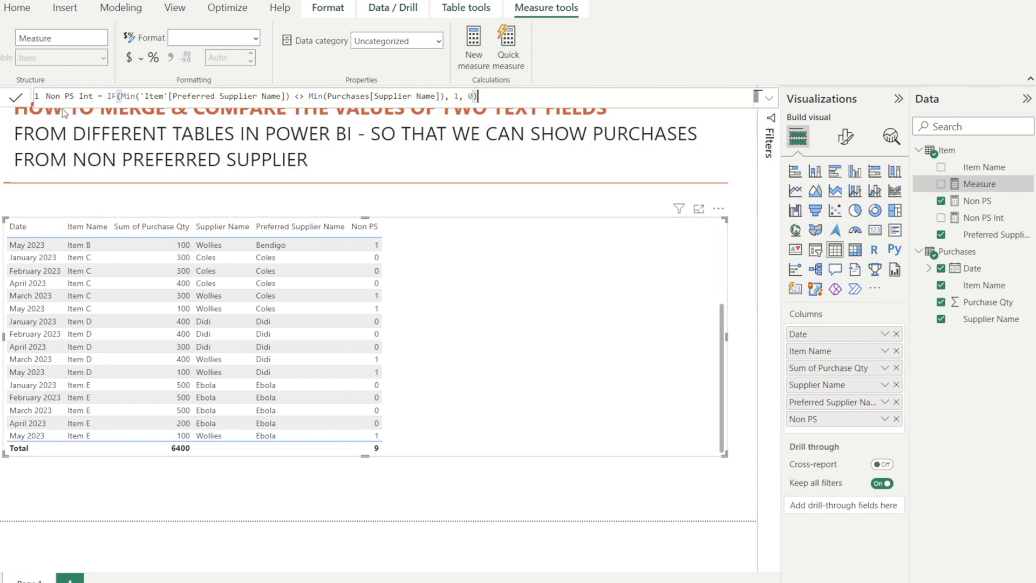
{"action": "left_click", "coordinate": [69, 97]}
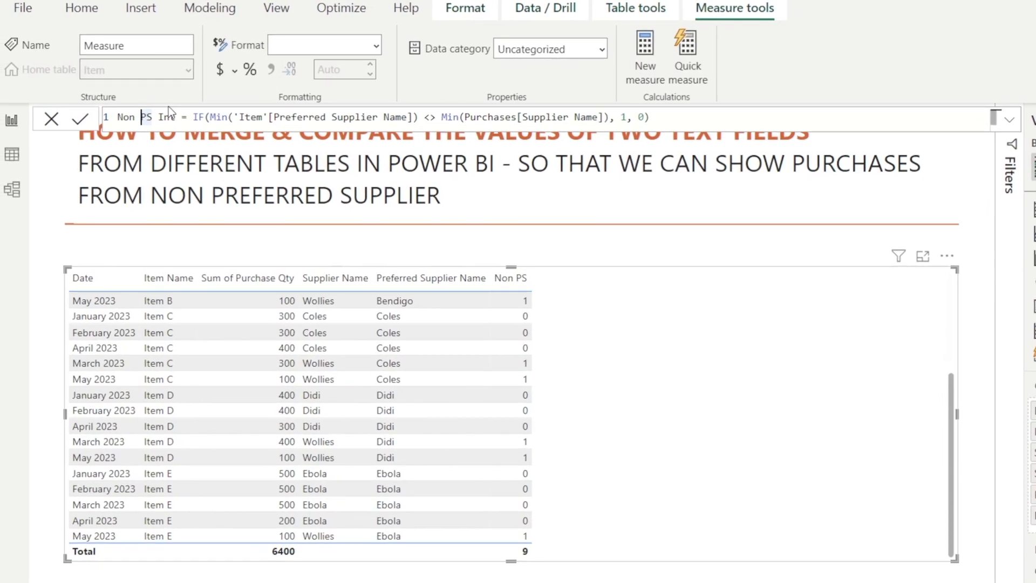
{"action": "key", "text": "BackSpace"}
{"action": "key", "text": "BackSpace"}
{"action": "key", "text": "BackSpace"}
{"action": "key", "text": "BackSpace"}
{"action": "left_click_drag", "start_coordinate": [401, 117], "coordinate": [412, 116]}
{"action": "type", "text": "="}
{"action": "left_click", "coordinate": [77, 121]}
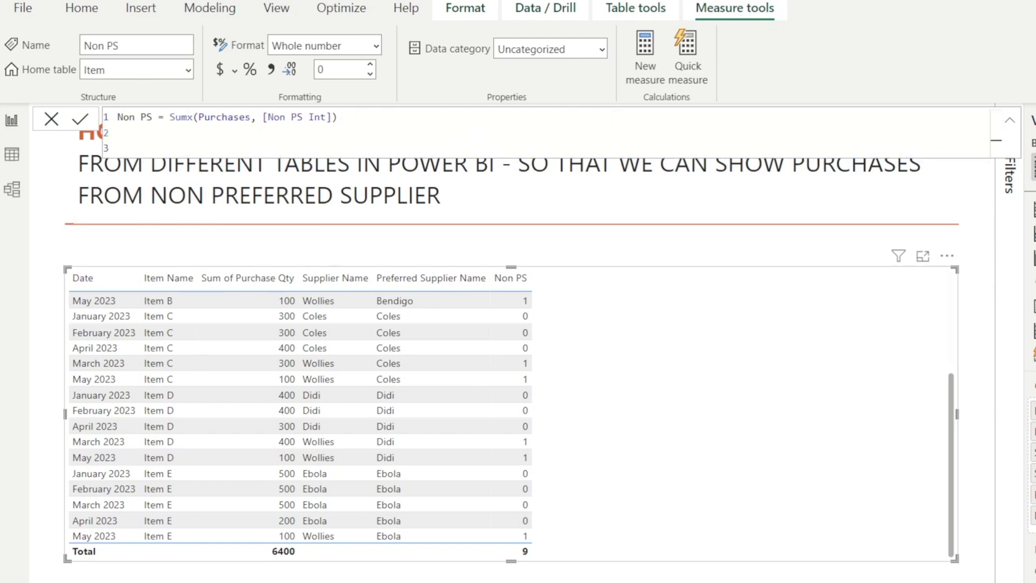
Step: Create a PS measure as SUMX(Purchases, [PS Int]) by copying the Non PS formula
{"action": "key", "text": "shift+Home"}
{"action": "key", "text": "ctrl+c"}
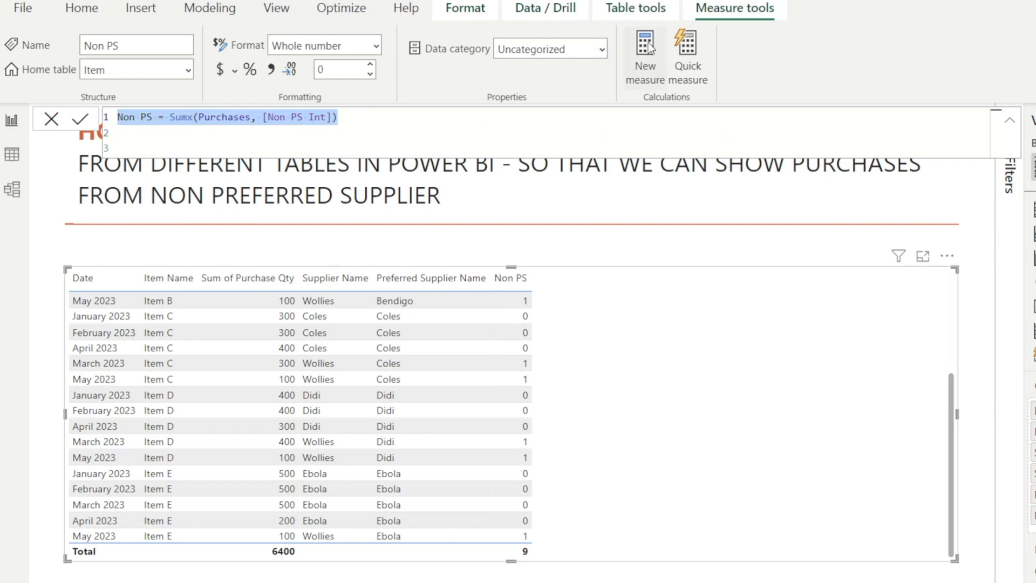
{"action": "left_click", "coordinate": [645, 54]}
{"action": "key", "text": "ctrl+v"}
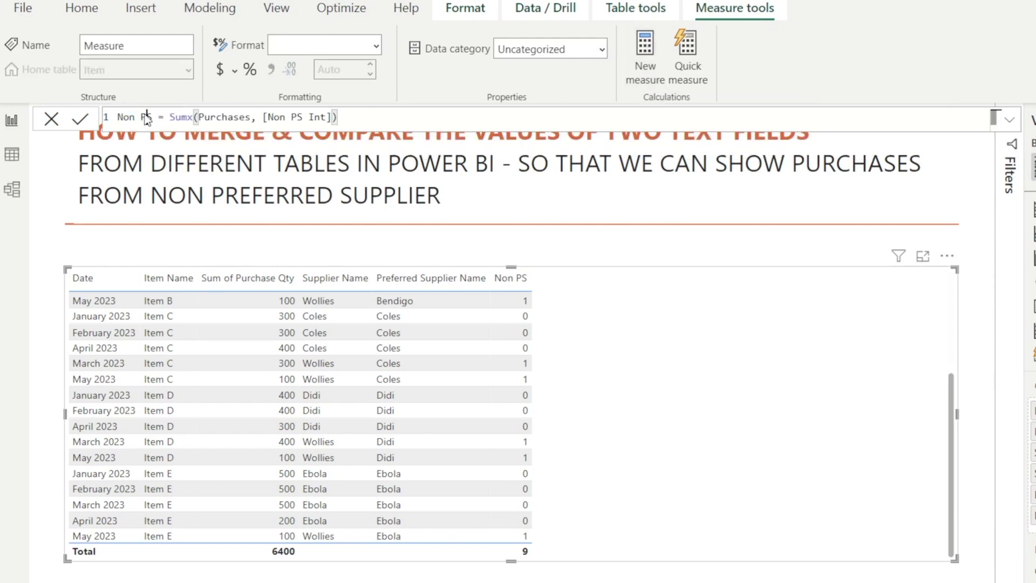
{"action": "left_click", "coordinate": [142, 117]}
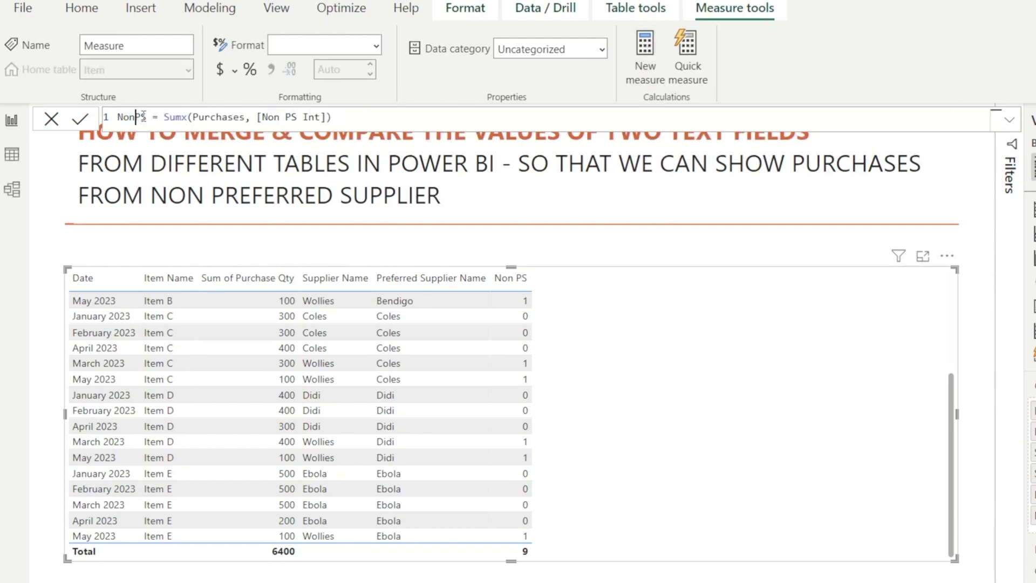
{"action": "key", "text": "BackSpace"}
{"action": "key", "text": "BackSpace"}
{"action": "key", "text": "BackSpace"}
{"action": "key", "text": "BackSpace"}
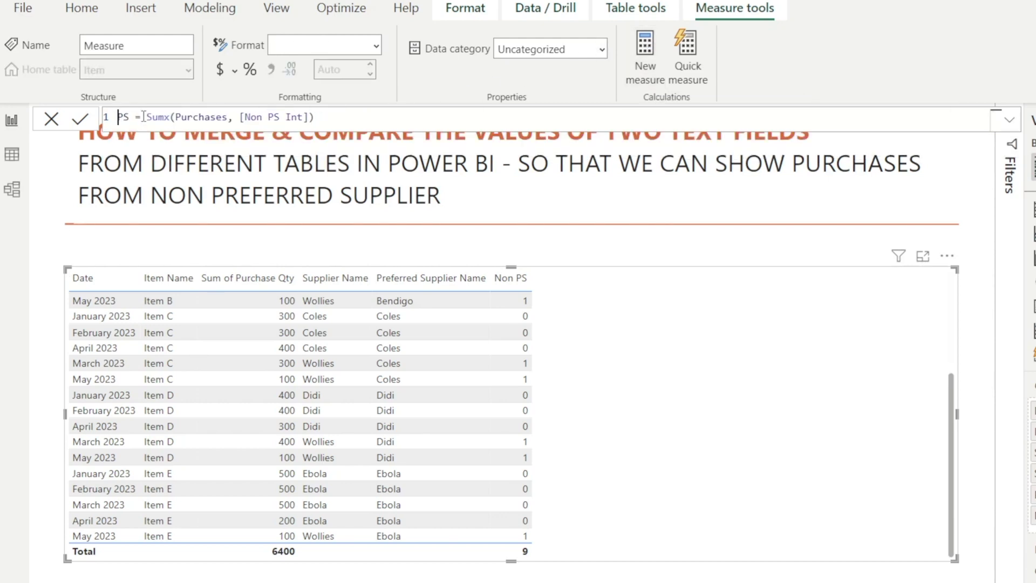
{"action": "left_click", "coordinate": [271, 119]}
{"action": "key", "text": "BackSpace"}
{"action": "key", "text": "BackSpace"}
{"action": "key", "text": "BackSpace"}
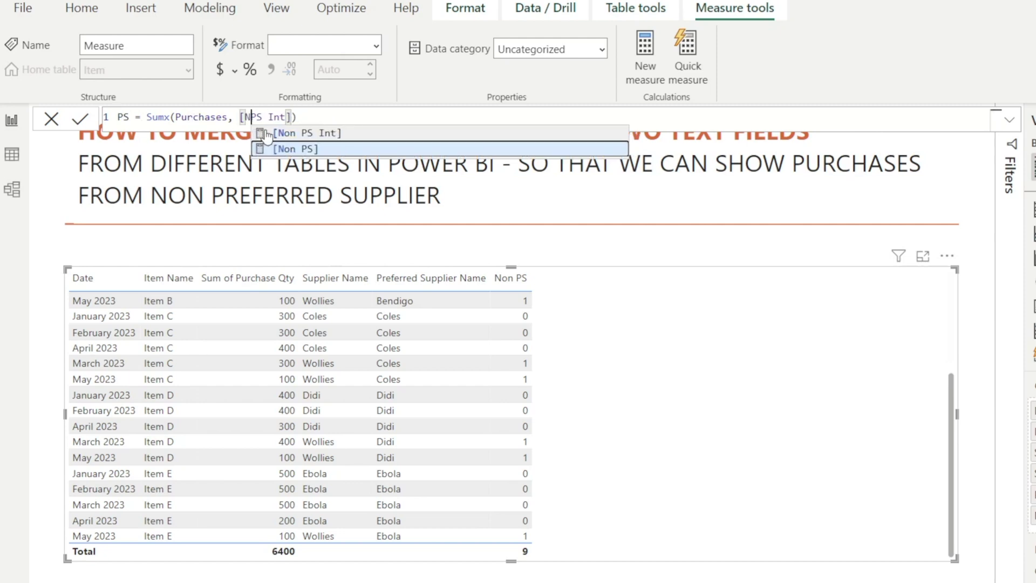
{"action": "key", "text": "BackSpace"}
{"action": "left_click", "coordinate": [78, 120]}
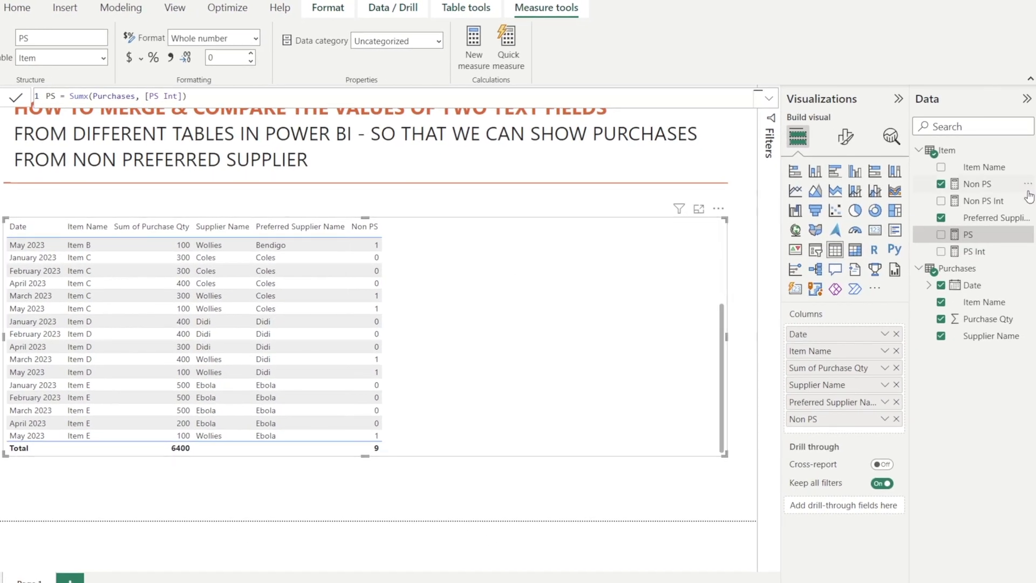
Step: Add the PS column (total 16) to the table and sort it by Non PS
{"action": "left_click_drag", "start_coordinate": [967, 240], "coordinate": [874, 426]}
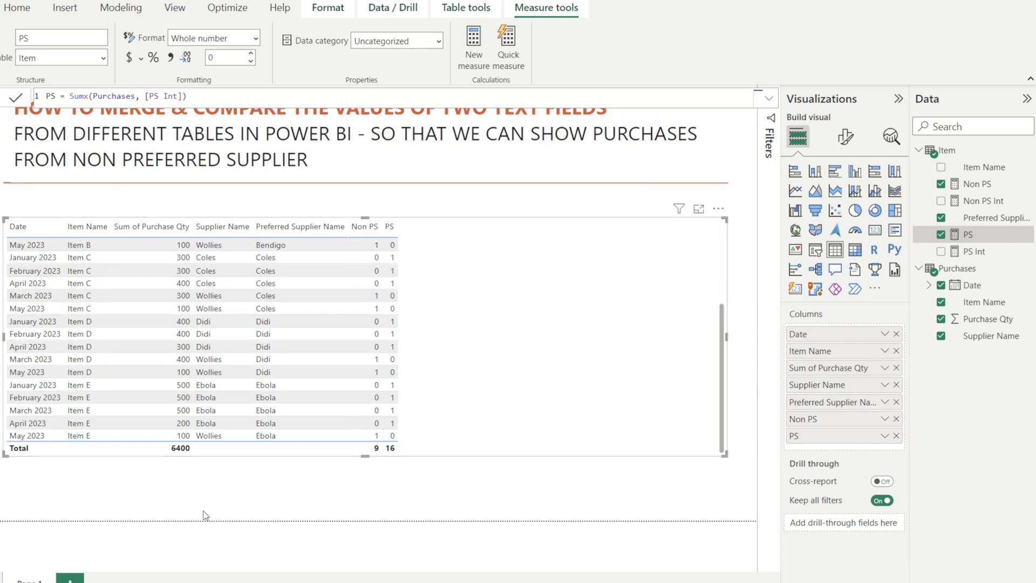
{"action": "left_click", "coordinate": [368, 229]}
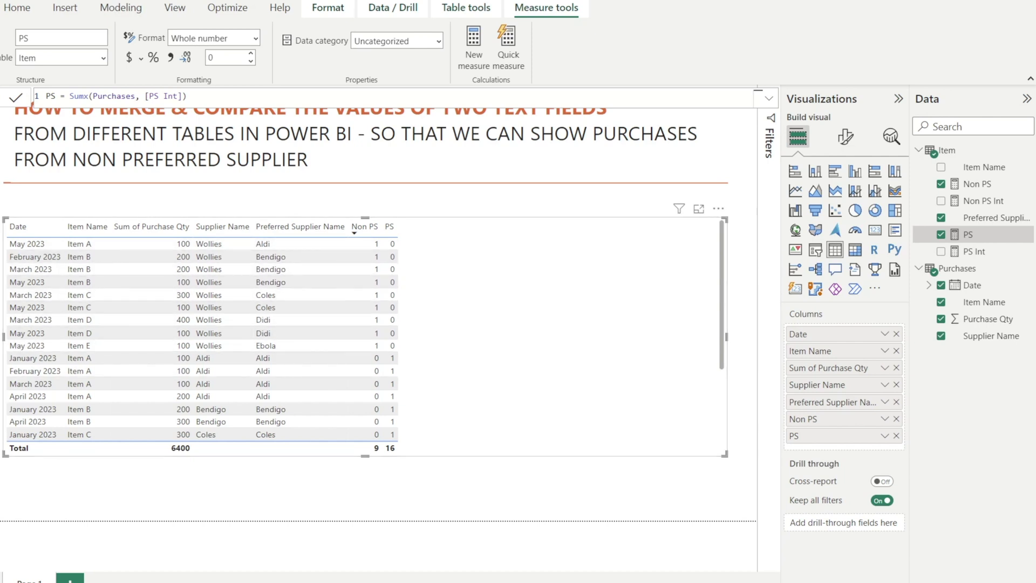
Step: Shrink the table from the top to free space and insert a new stacked column chart
{"action": "left_click", "coordinate": [510, 324]}
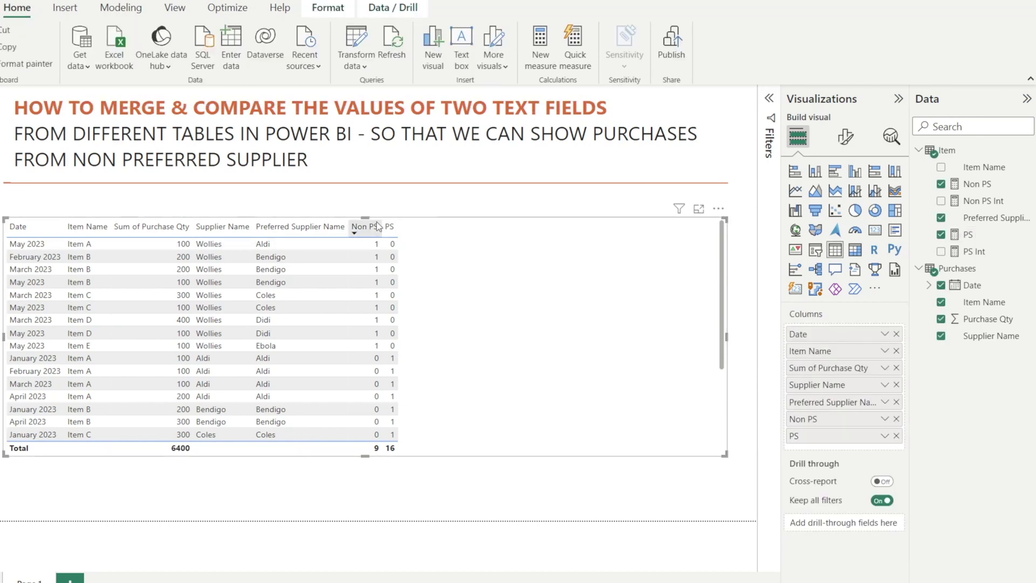
{"action": "left_click_drag", "start_coordinate": [366, 216], "coordinate": [359, 332]}
{"action": "left_click", "coordinate": [421, 249]}
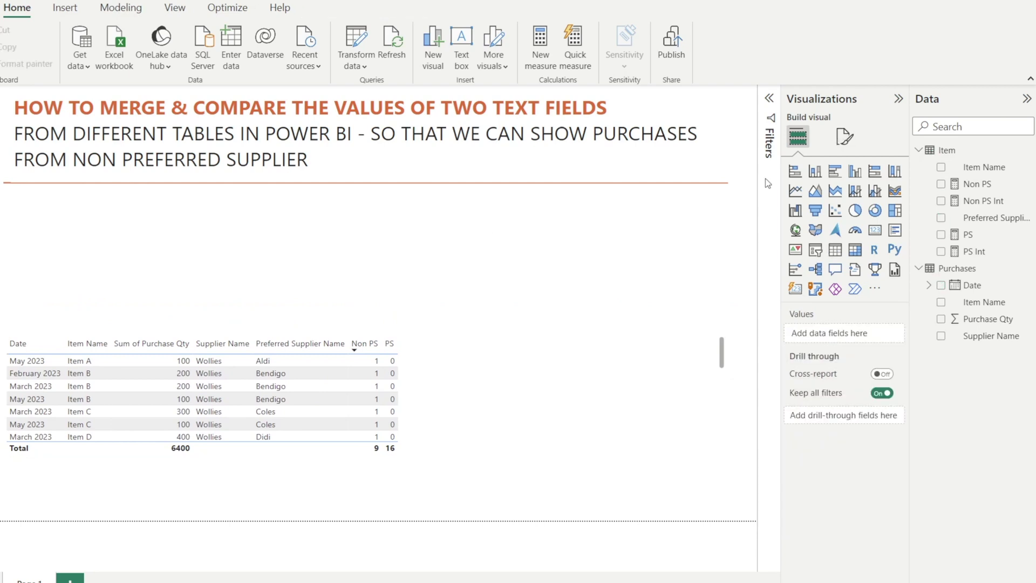
{"action": "left_click", "coordinate": [816, 172]}
Step: Put the Month field on the new chart's X-axis
{"action": "left_click", "coordinate": [984, 123]}
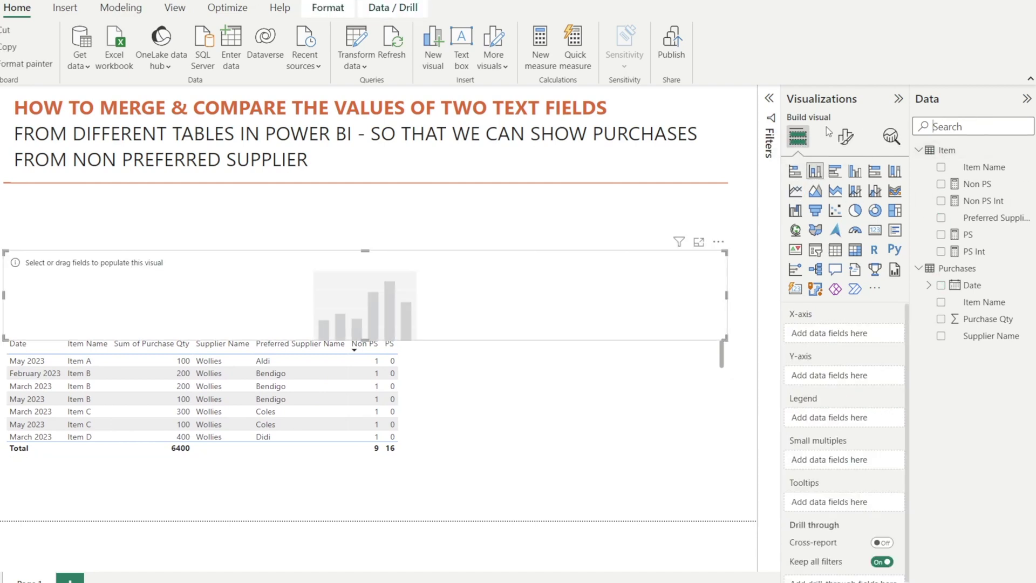
{"action": "type", "text": "mont"}
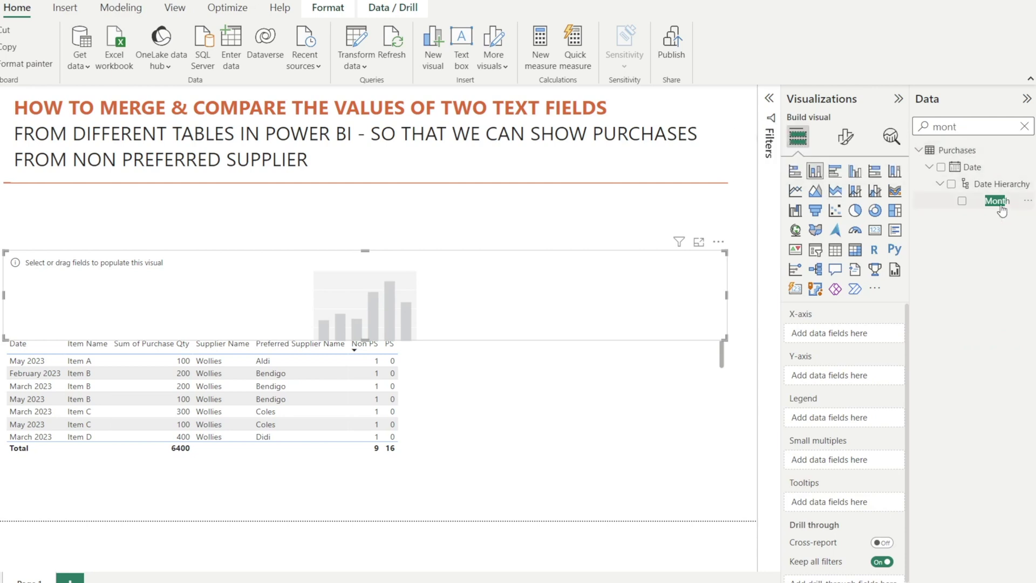
{"action": "left_click_drag", "start_coordinate": [1002, 211], "coordinate": [883, 346]}
{"action": "left_click_drag", "start_coordinate": [969, 127], "coordinate": [877, 124]}
Step: Add Non PS and then PS to the chart's Y-axis as stacked series
{"action": "type", "text": "non"}
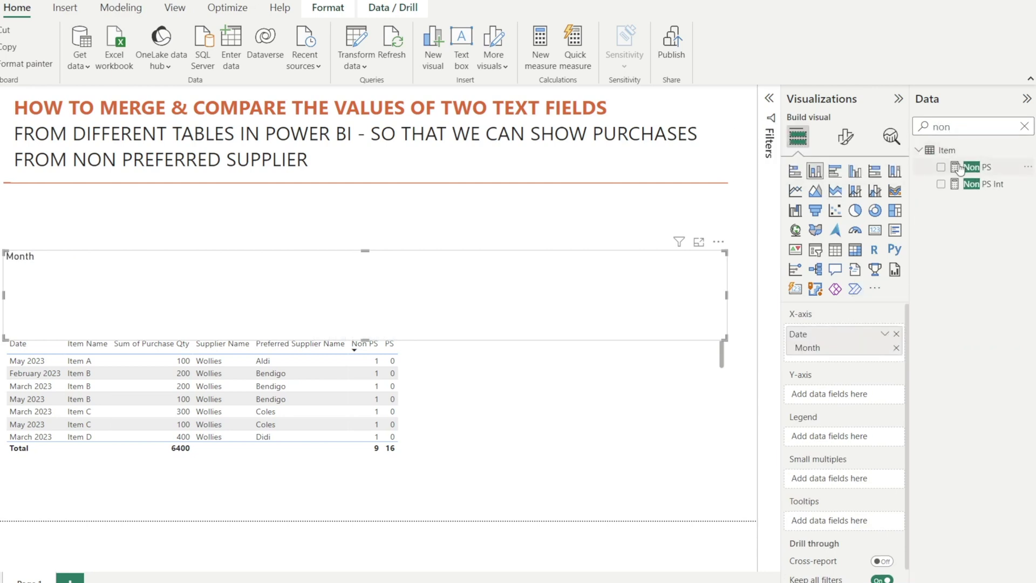
{"action": "left_click_drag", "start_coordinate": [950, 163], "coordinate": [870, 397]}
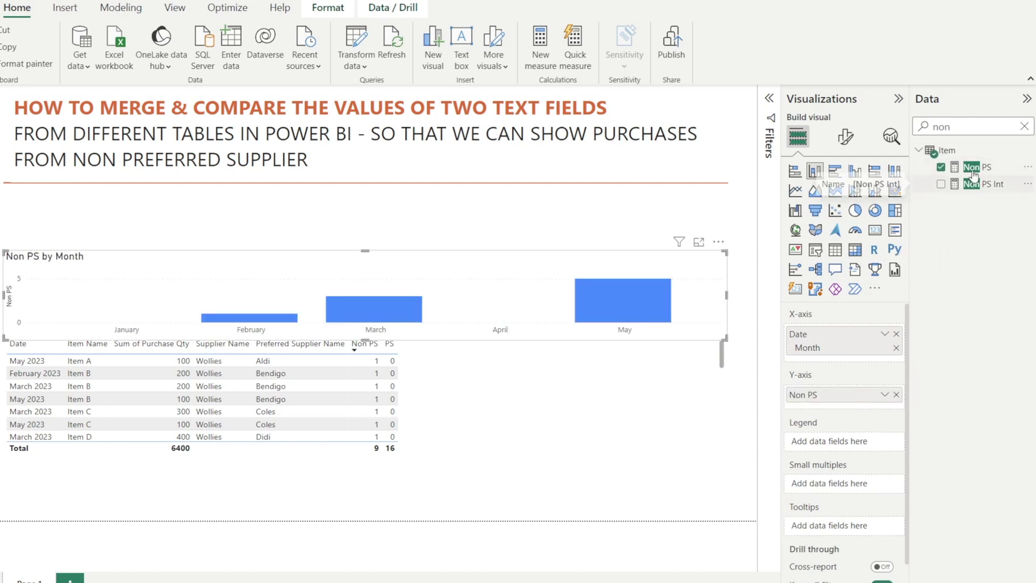
{"action": "left_click_drag", "start_coordinate": [978, 126], "coordinate": [916, 122]}
{"action": "type", "text": "PS"}
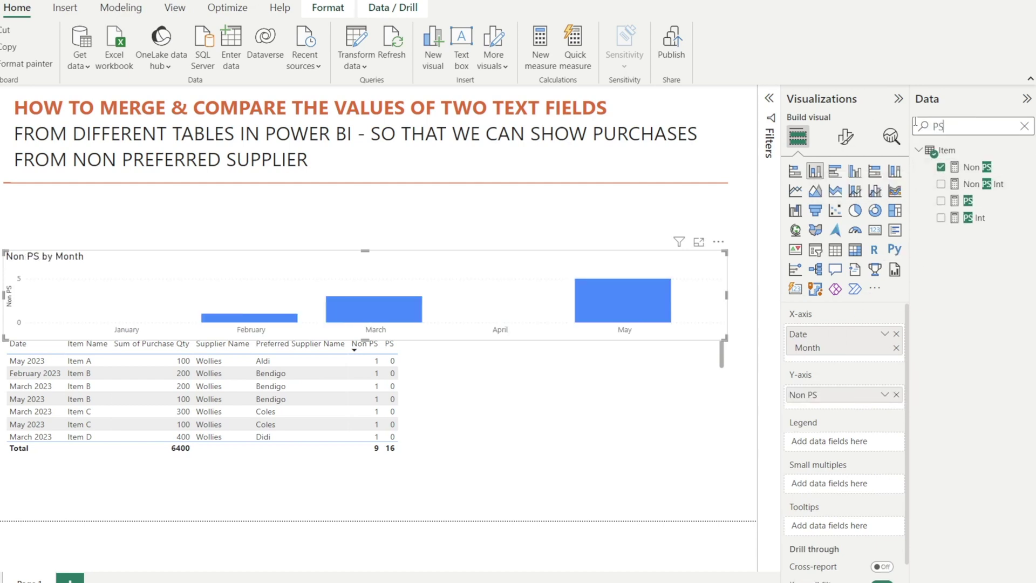
{"action": "left_click_drag", "start_coordinate": [959, 208], "coordinate": [880, 406]}
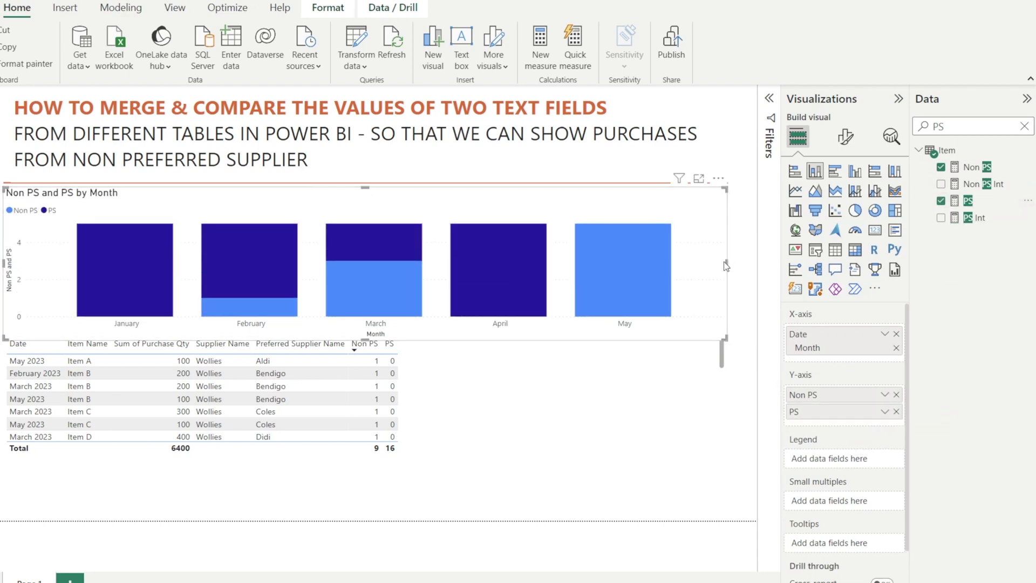
Step: Narrow and shorten the monthly chart, colouring Non PS columns orange and PS columns light grey
{"action": "left_click_drag", "start_coordinate": [727, 263], "coordinate": [417, 264]}
{"action": "left_click", "coordinate": [844, 139]}
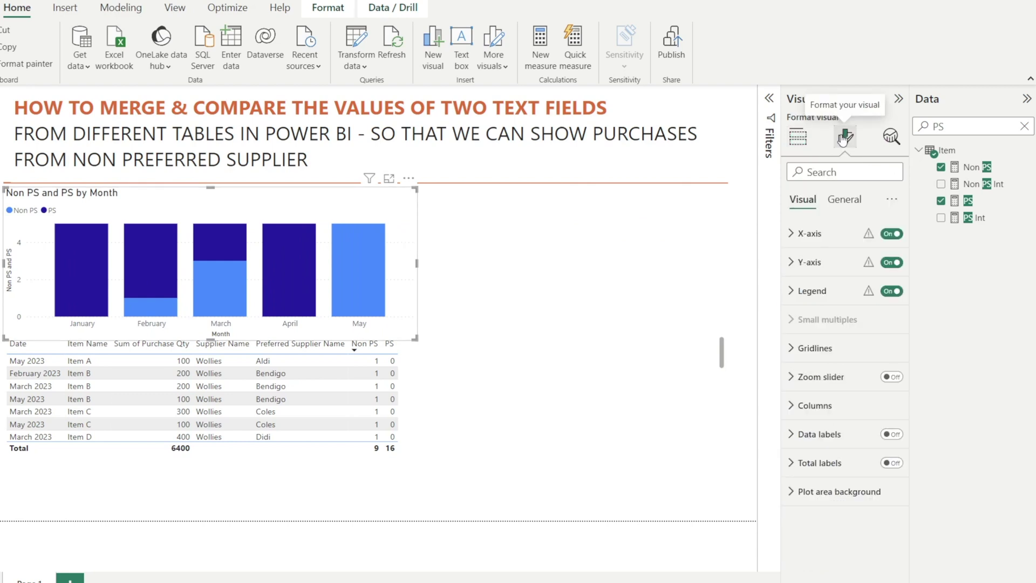
{"action": "left_click", "coordinate": [819, 405]}
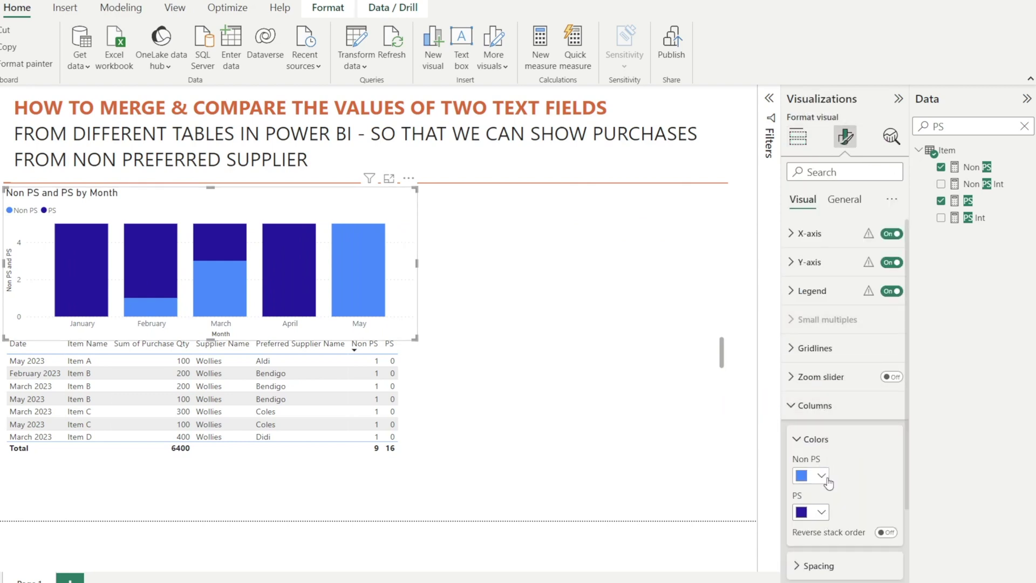
{"action": "left_click", "coordinate": [822, 476]}
{"action": "left_click", "coordinate": [811, 414]}
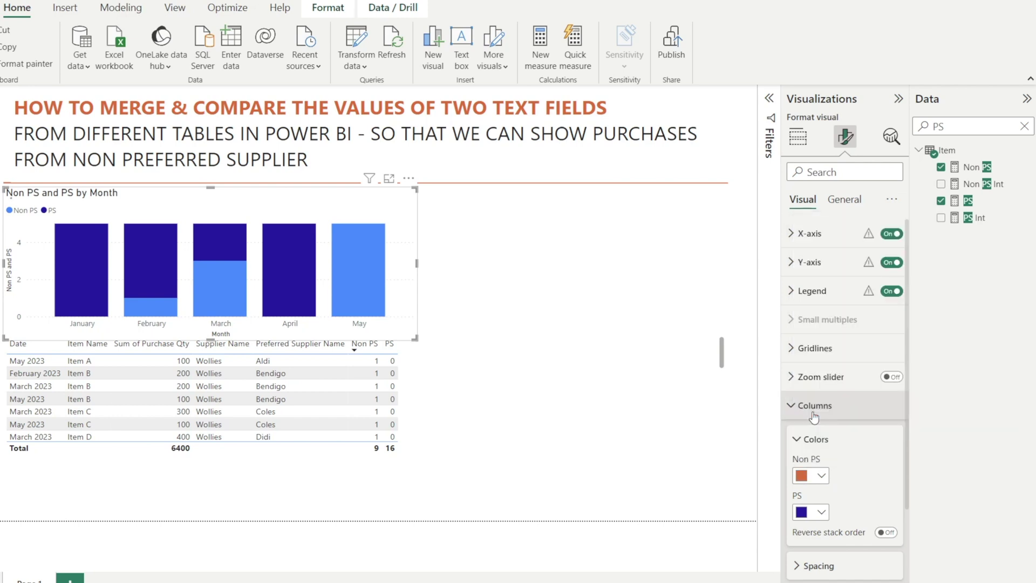
{"action": "left_click", "coordinate": [822, 512]}
{"action": "left_click", "coordinate": [810, 318]}
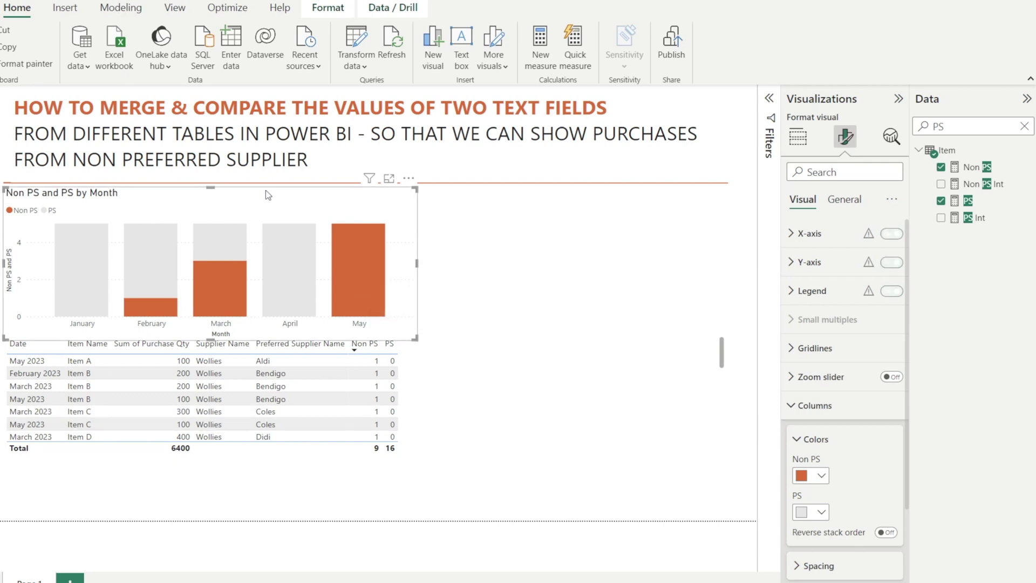
{"action": "left_click_drag", "start_coordinate": [211, 339], "coordinate": [226, 320]}
Step: Cross-filter via May, January, April, then March, leaving March 2023's purchases totalling 1500
{"action": "left_click", "coordinate": [353, 279]}
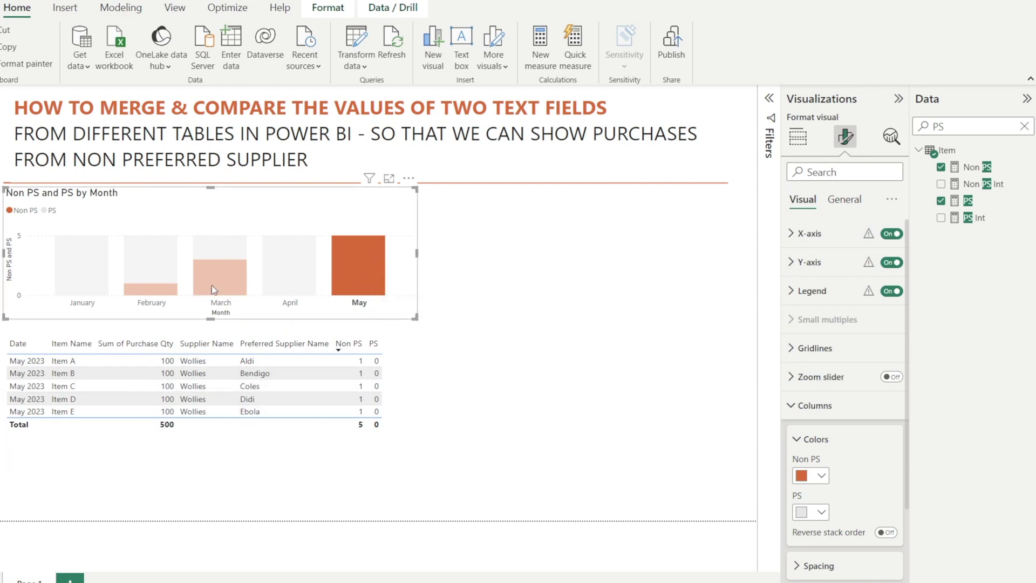
{"action": "left_click", "coordinate": [92, 265]}
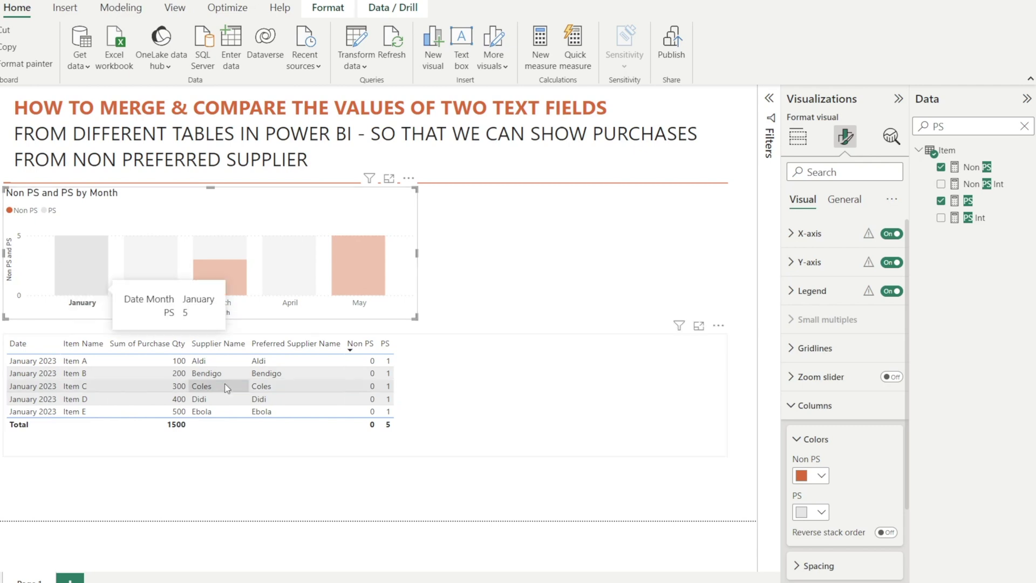
{"action": "left_click", "coordinate": [272, 259]}
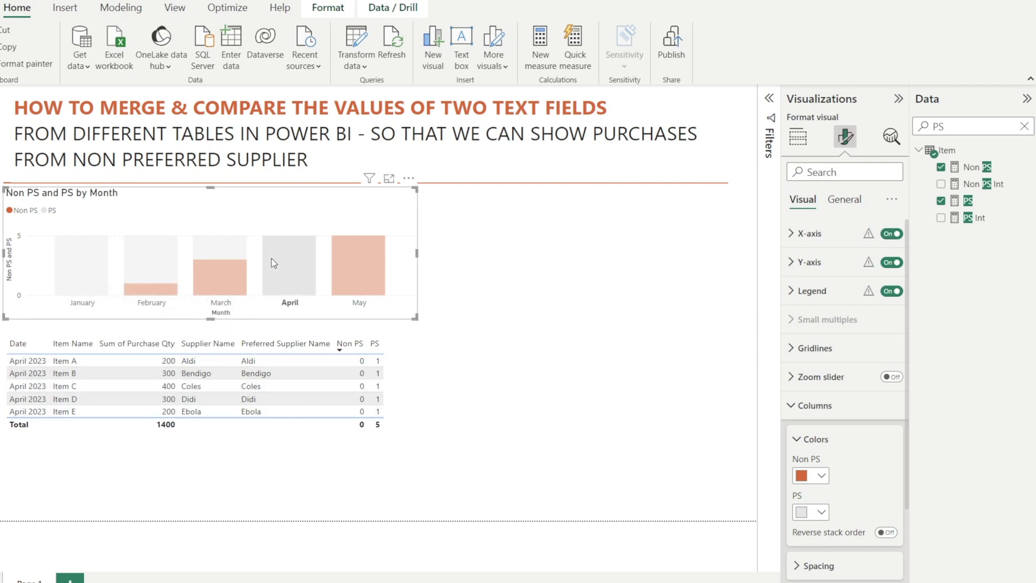
{"action": "left_click", "coordinate": [225, 305]}
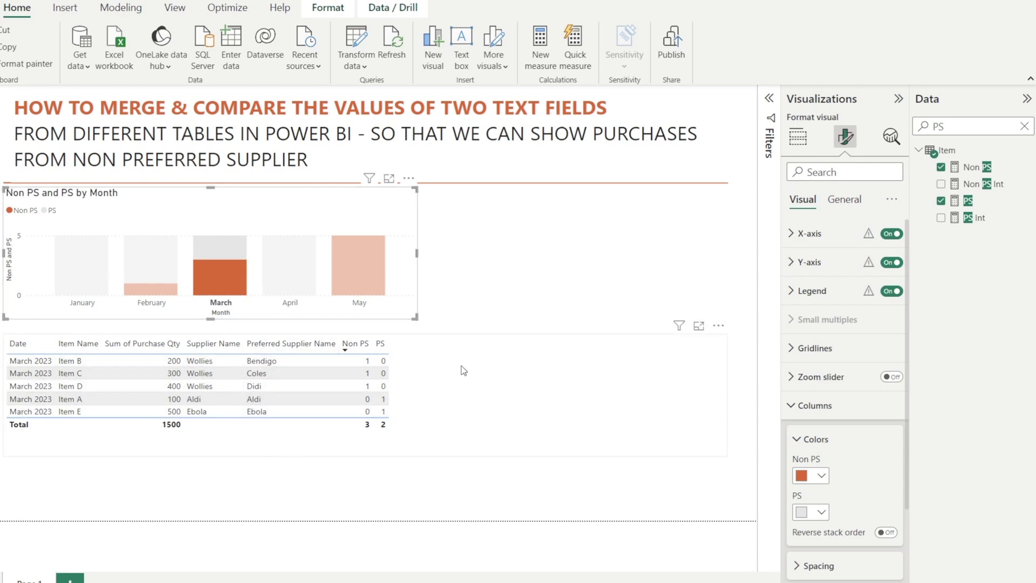
{"action": "left_click", "coordinate": [576, 378]}
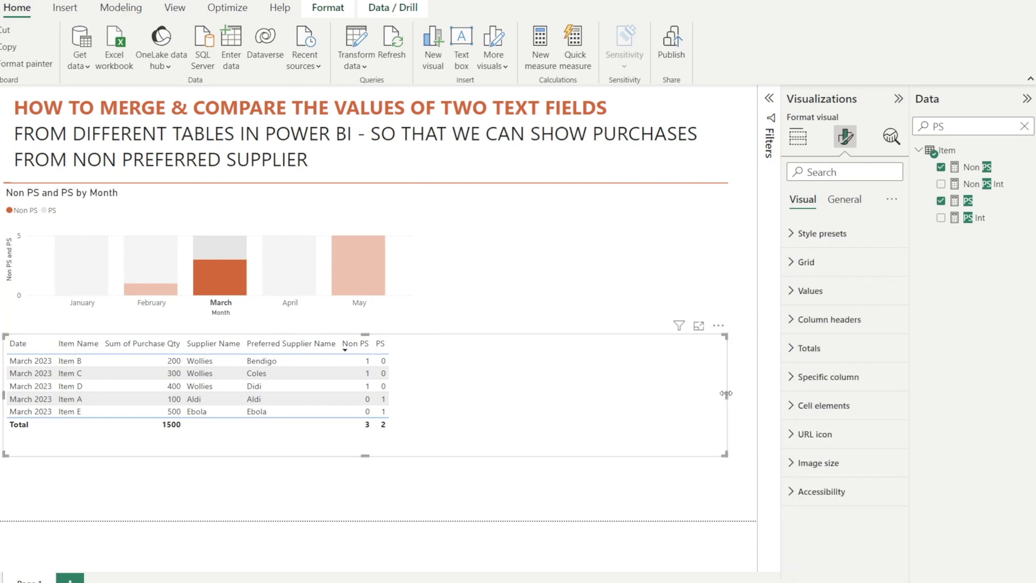
Step: Narrow the table and place a copy of the monthly chart beside the original
{"action": "left_click_drag", "start_coordinate": [726, 393], "coordinate": [419, 407]}
{"action": "left_click", "coordinate": [314, 211]}
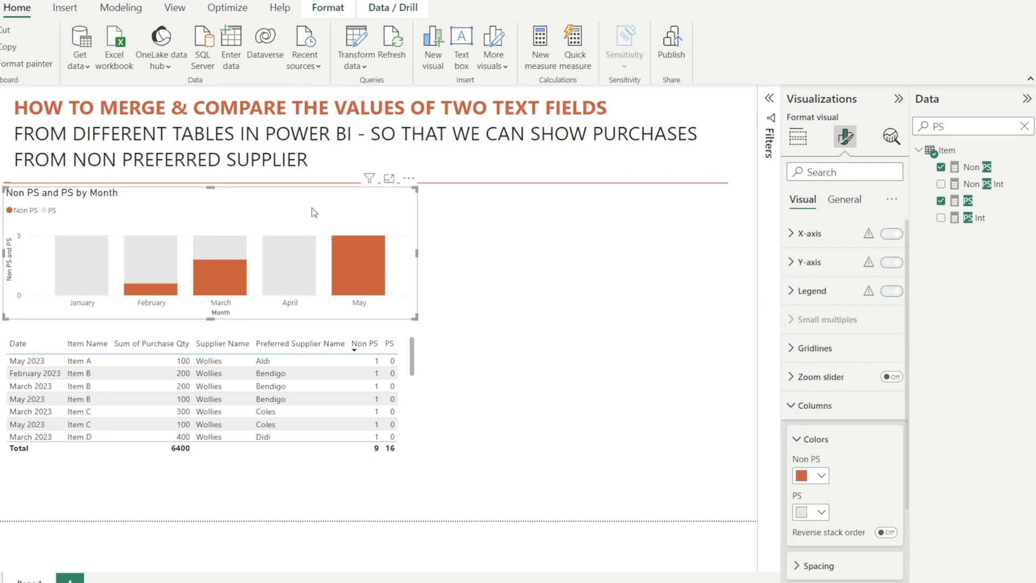
{"action": "key", "text": "ctrl+c"}
{"action": "key", "text": "ctrl+v"}
{"action": "left_click_drag", "start_coordinate": [303, 212], "coordinate": [656, 202]}
{"action": "left_click_drag", "start_coordinate": [344, 251], "coordinate": [432, 245]}
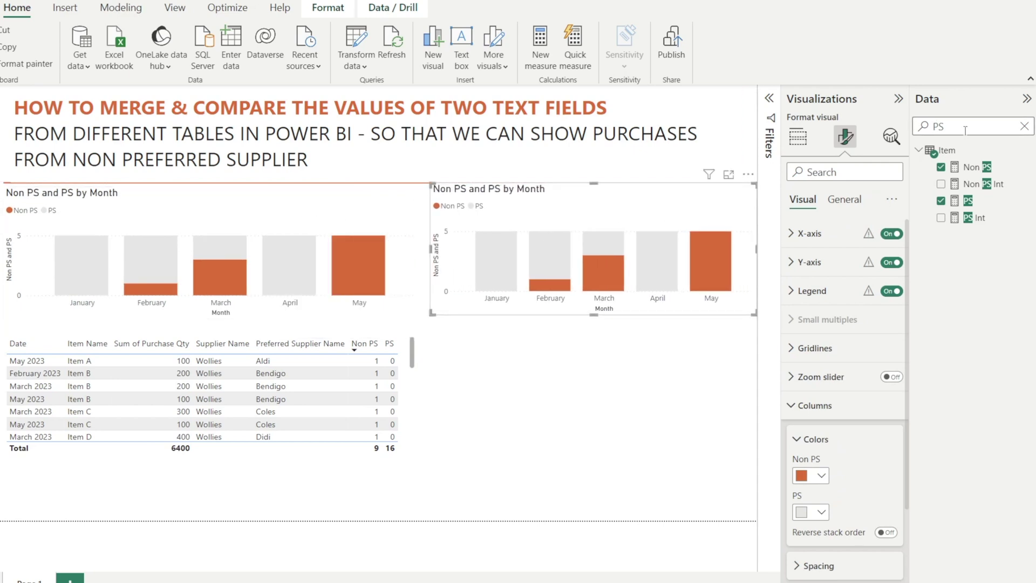
Step: Replace Month with Item Name on the duplicate chart's X-axis, then select the table
{"action": "left_click_drag", "start_coordinate": [967, 128], "coordinate": [912, 123]}
{"action": "type", "text": "Item"}
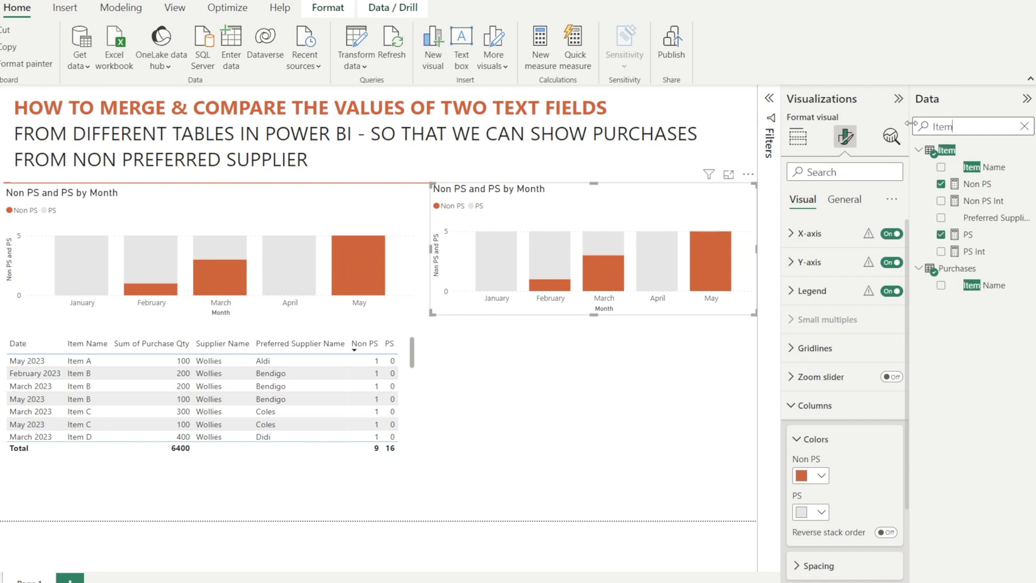
{"action": "left_click", "coordinate": [798, 138]}
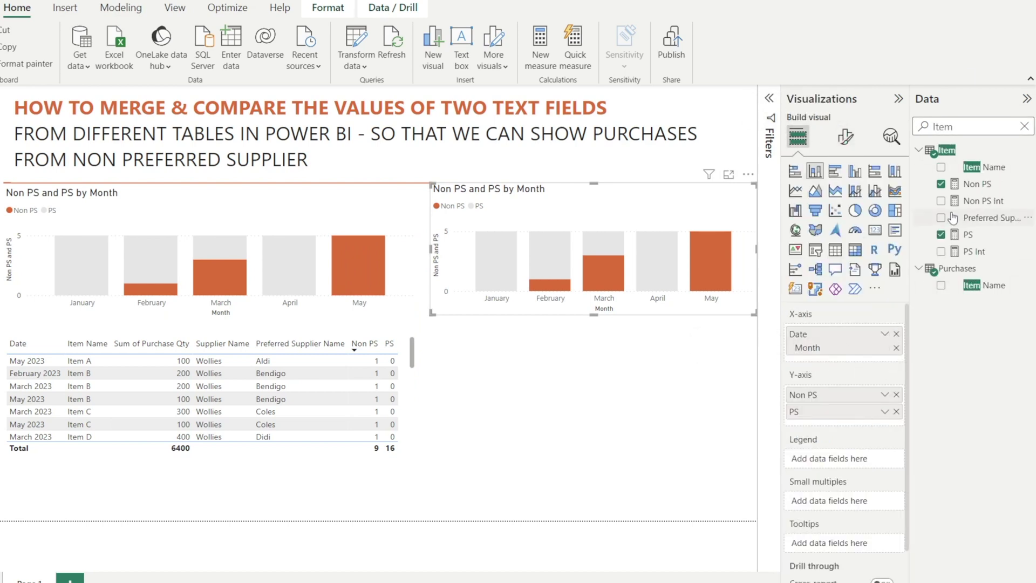
{"action": "left_click", "coordinate": [896, 334]}
{"action": "left_click_drag", "start_coordinate": [980, 168], "coordinate": [872, 338]}
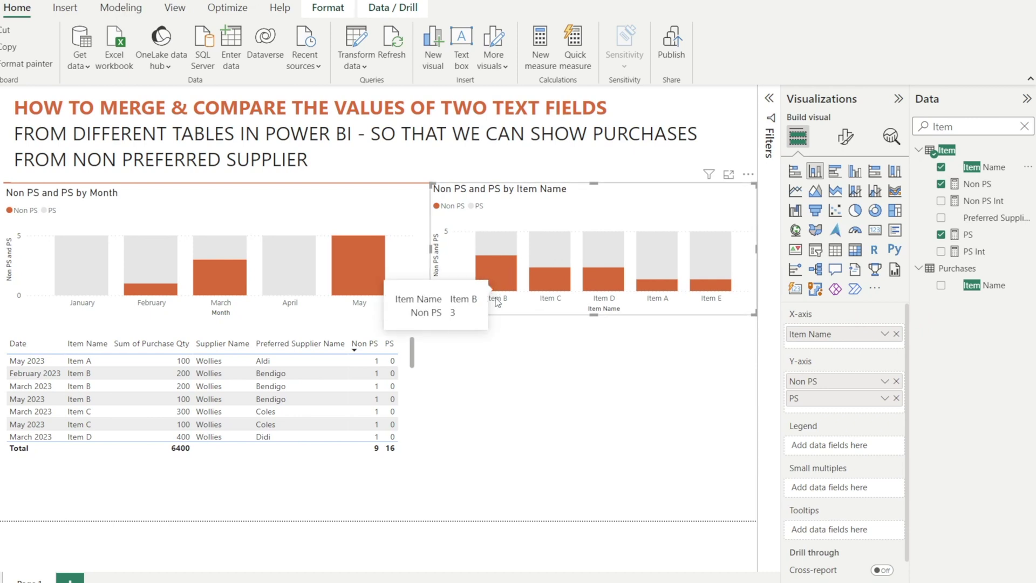
{"action": "mouse_move", "coordinate": [500, 288]}
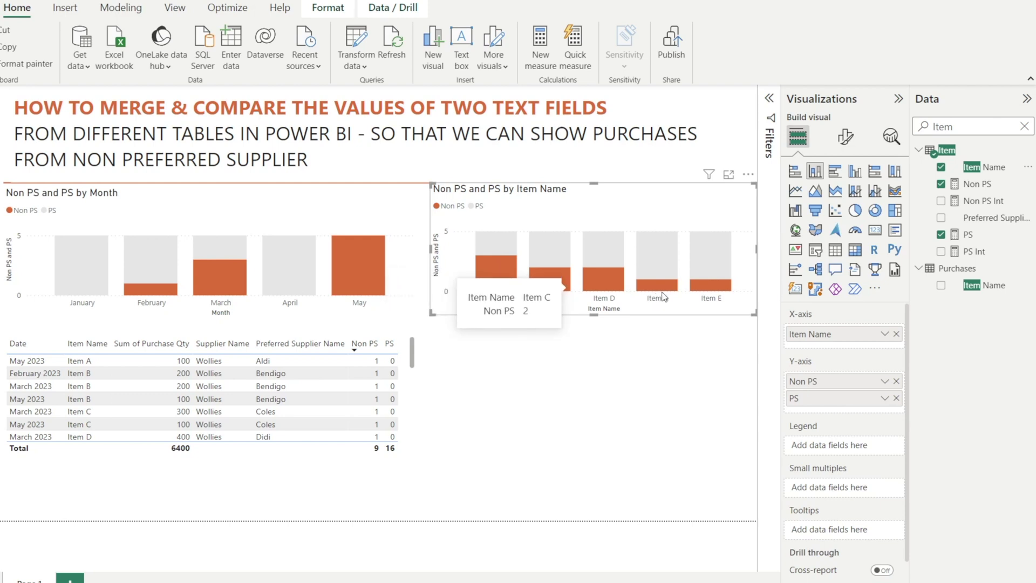
{"action": "left_click", "coordinate": [608, 389]}
{"action": "left_click", "coordinate": [280, 375]}
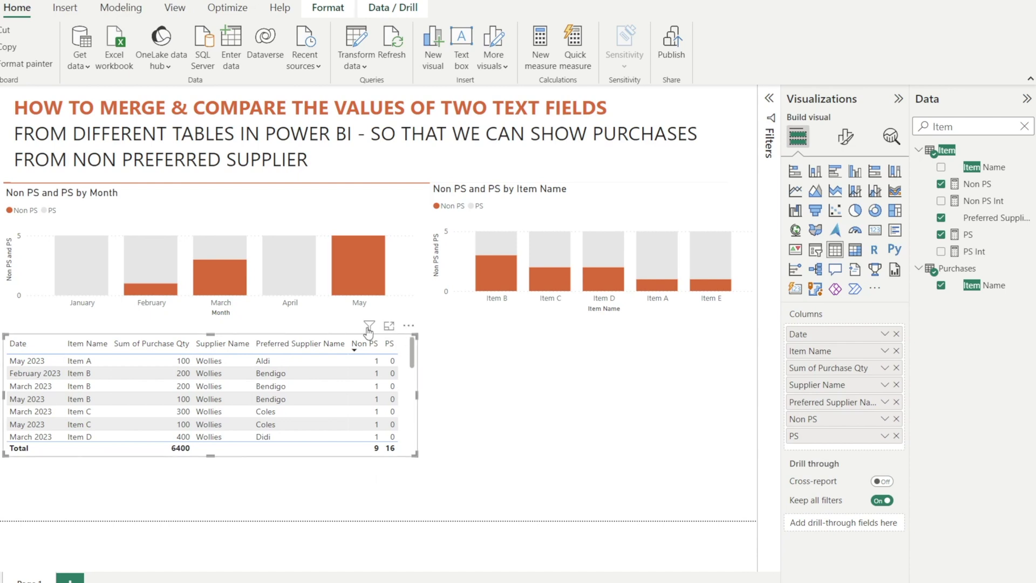
Step: Narrow the monthly chart and move the Item Name chart left to sit beside it
{"action": "left_click", "coordinate": [623, 212]}
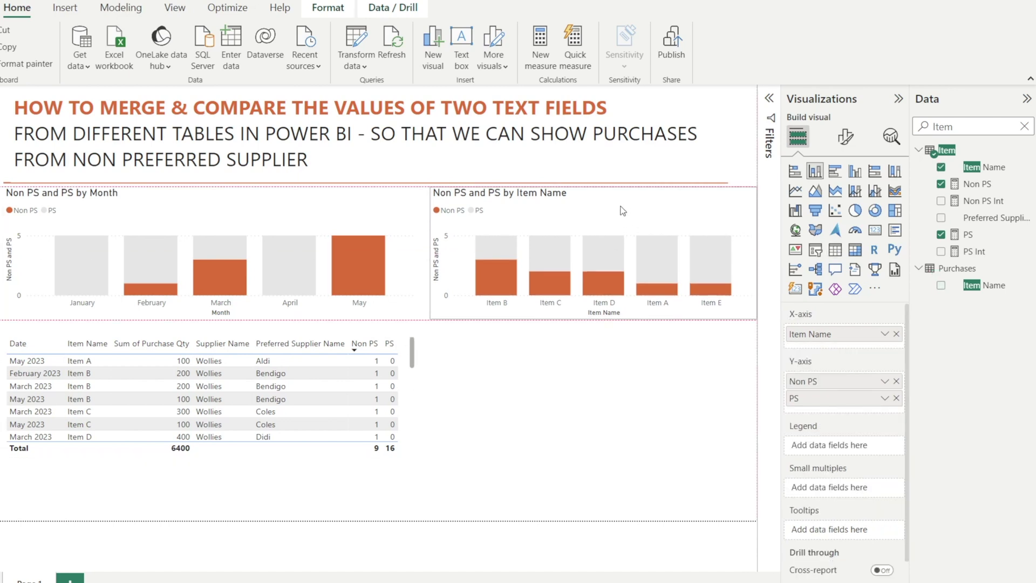
{"action": "left_click", "coordinate": [378, 206]}
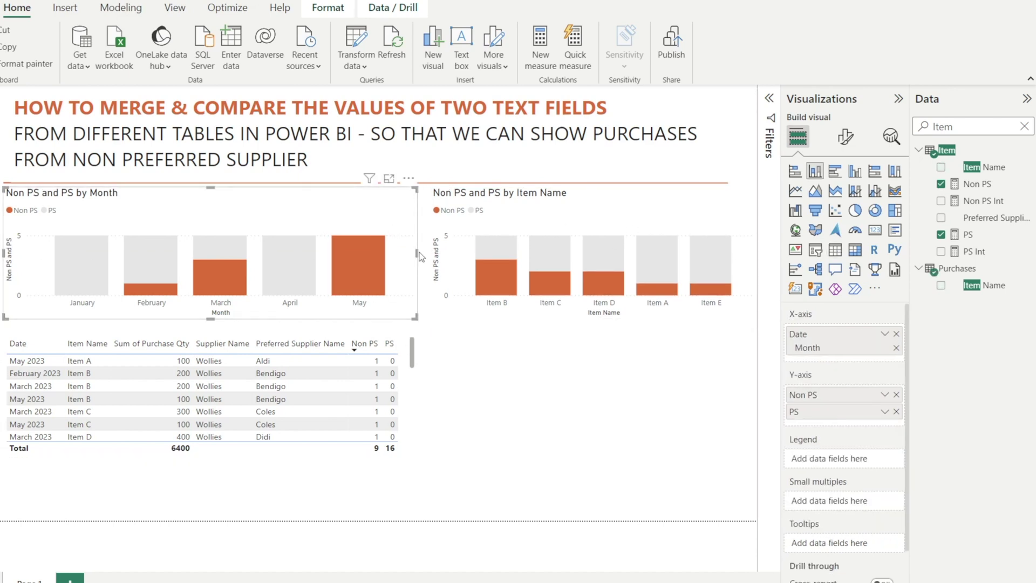
{"action": "left_click_drag", "start_coordinate": [416, 262], "coordinate": [351, 268]}
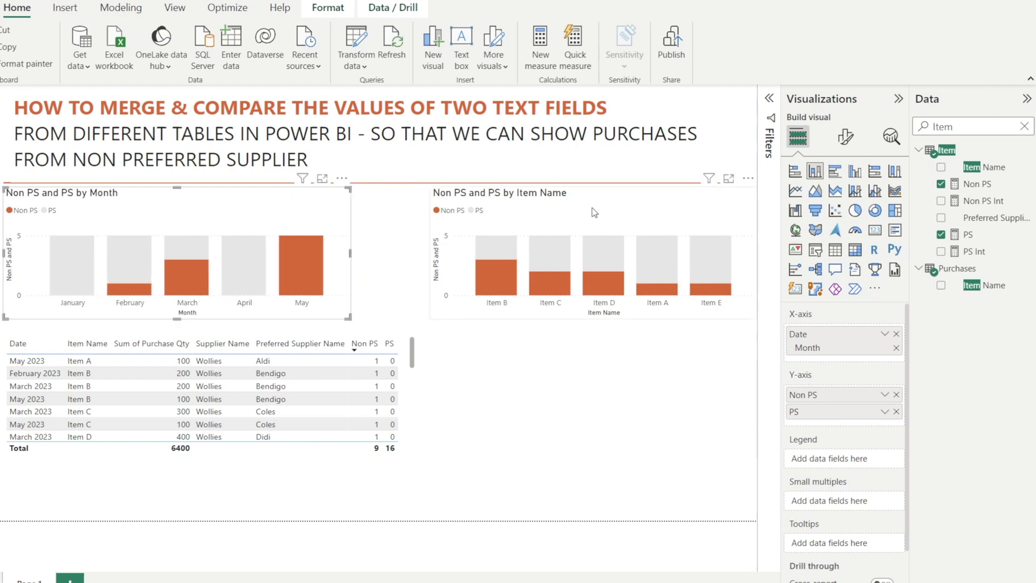
{"action": "left_click_drag", "start_coordinate": [592, 207], "coordinate": [553, 212]}
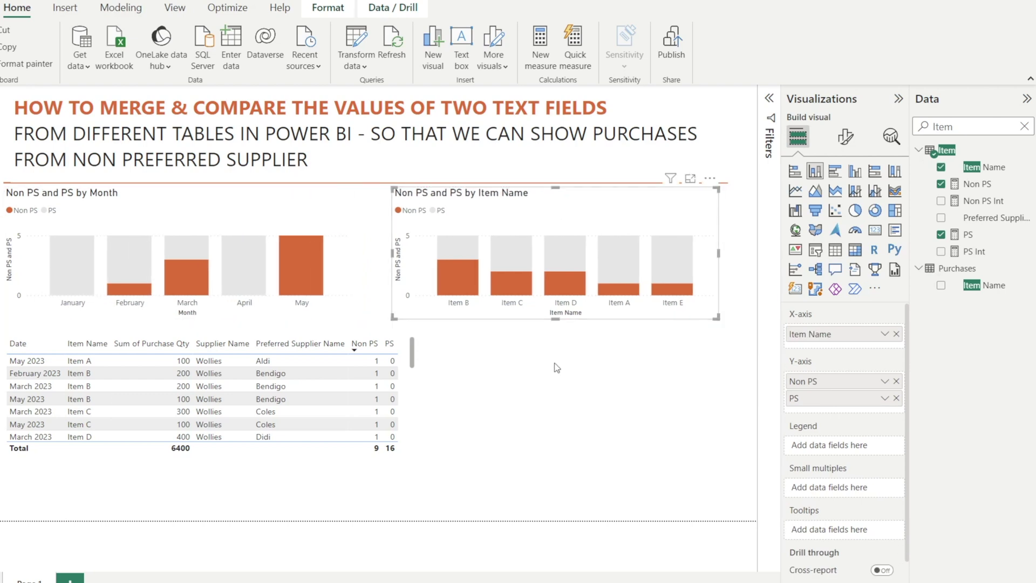
{"action": "left_click", "coordinate": [463, 357]}
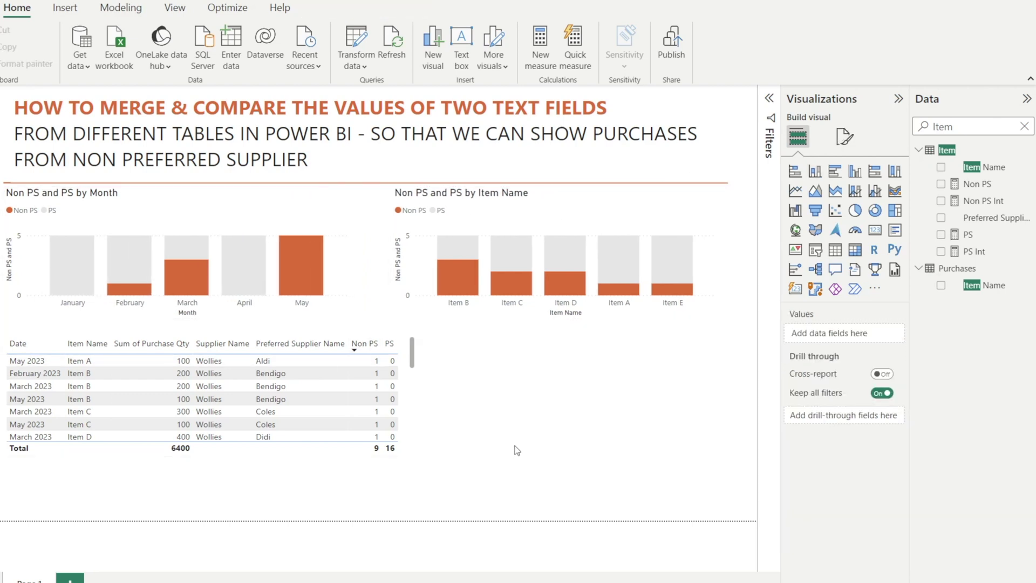